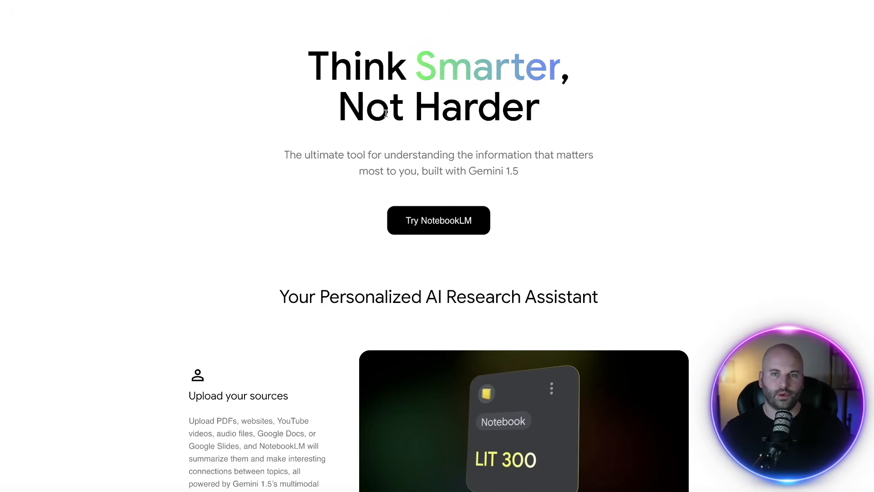
- Open NotebookLM from its landing page, create a new notebook and review its Google Drive source options
{"action": "left_click_drag", "start_coordinate": [298, 61], "coordinate": [599, 144]}
{"action": "left_click", "coordinate": [469, 115]}
{"action": "scroll", "coordinate": [469, 114], "scroll_direction": "down", "scroll_amount": 2}
{"action": "scroll", "coordinate": [469, 114], "scroll_direction": "up", "scroll_amount": 2}
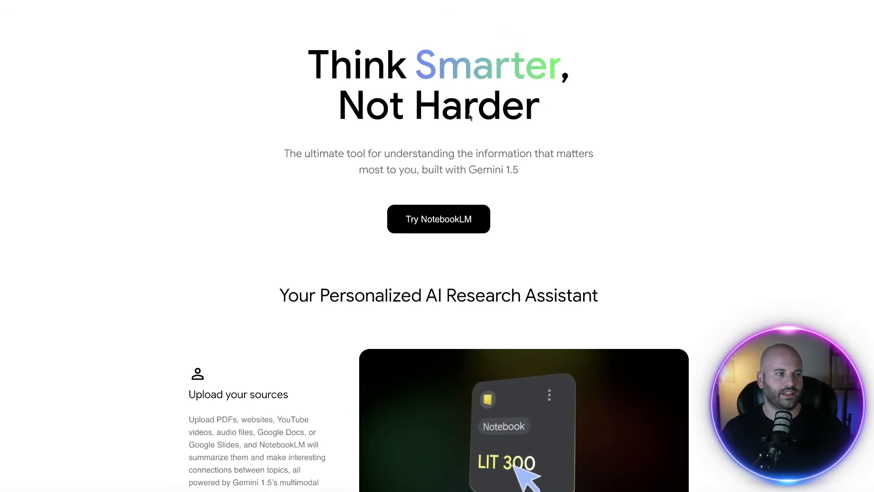
{"action": "left_click", "coordinate": [446, 227]}
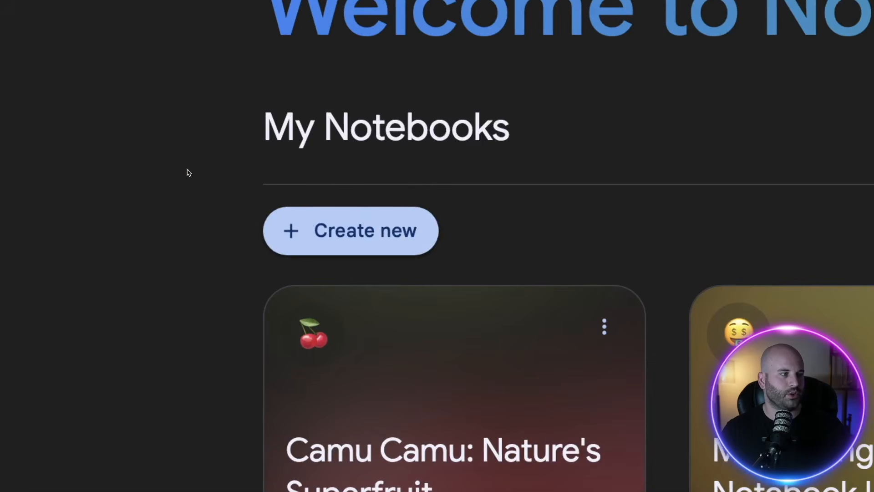
{"action": "left_click", "coordinate": [363, 227]}
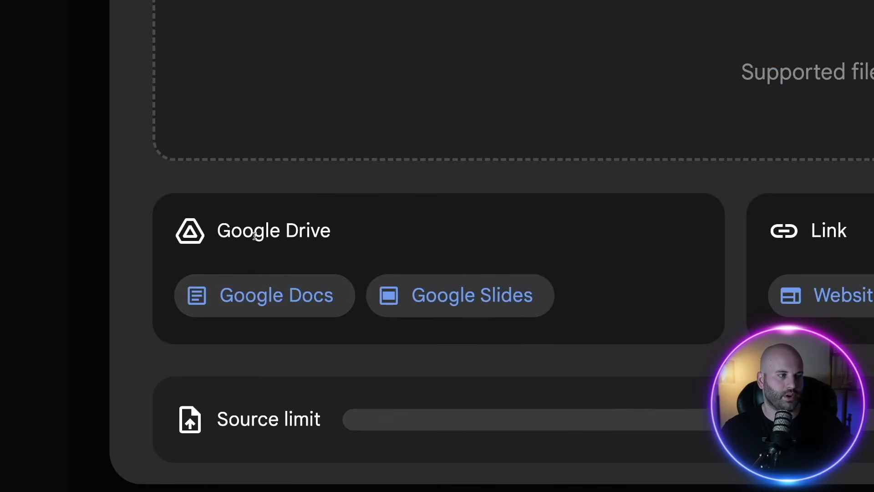
{"action": "left_click_drag", "start_coordinate": [225, 231], "coordinate": [347, 238]}
{"action": "left_click", "coordinate": [364, 238]}
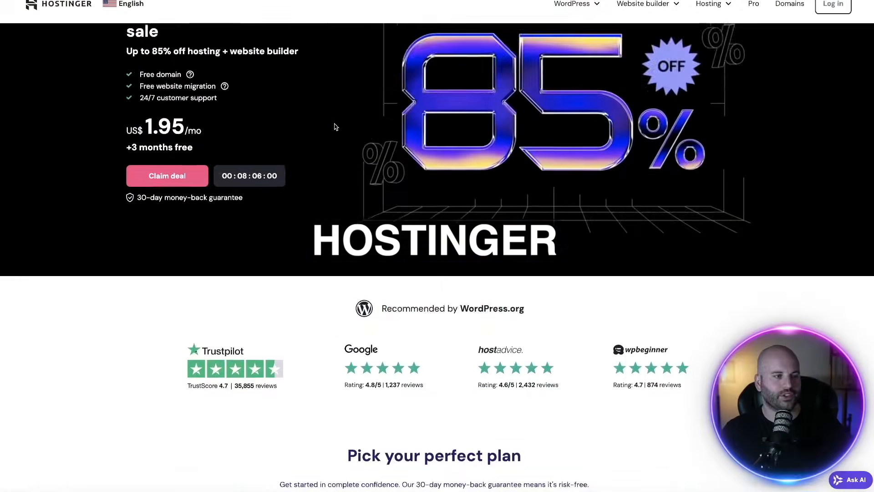
- On the Hostinger site, compare the hosting plans and examine the full feature list of the Business plan, including its WordPress tools
{"action": "scroll", "coordinate": [346, 128], "scroll_direction": "down", "scroll_amount": 10}
{"action": "scroll", "coordinate": [360, 132], "scroll_direction": "up", "scroll_amount": 4}
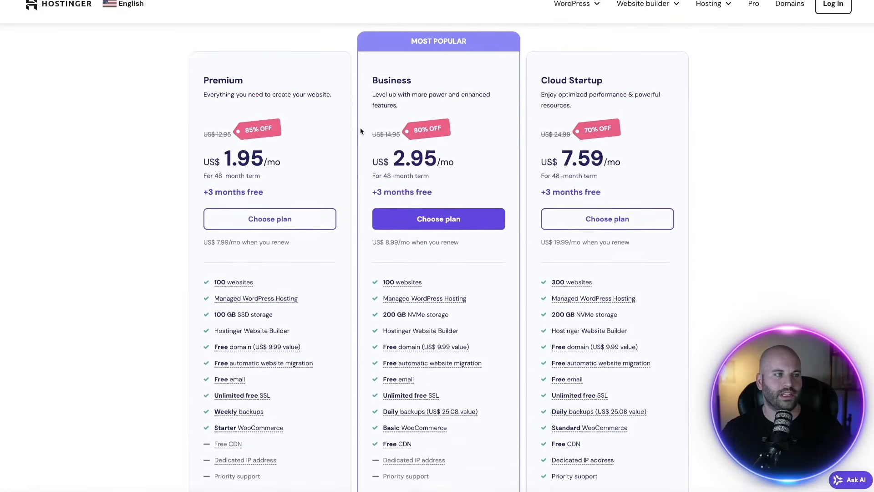
{"action": "scroll", "coordinate": [360, 131], "scroll_direction": "down", "scroll_amount": 1}
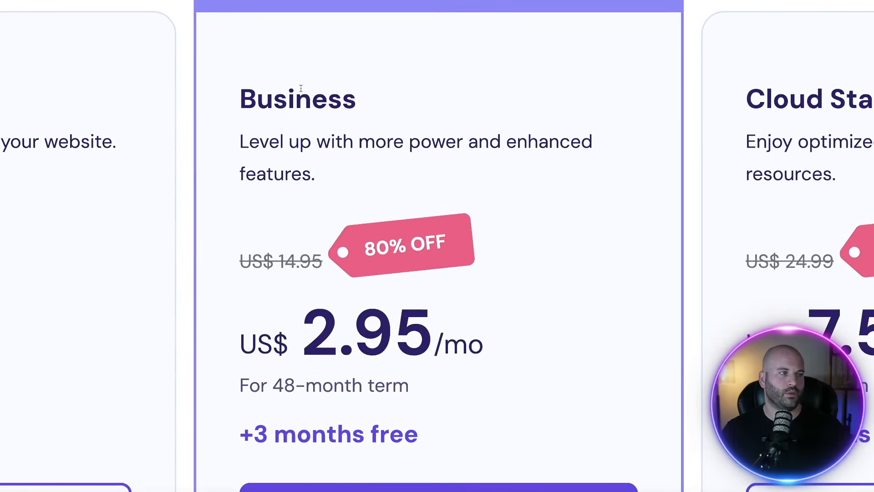
{"action": "left_click_drag", "start_coordinate": [240, 97], "coordinate": [356, 104]}
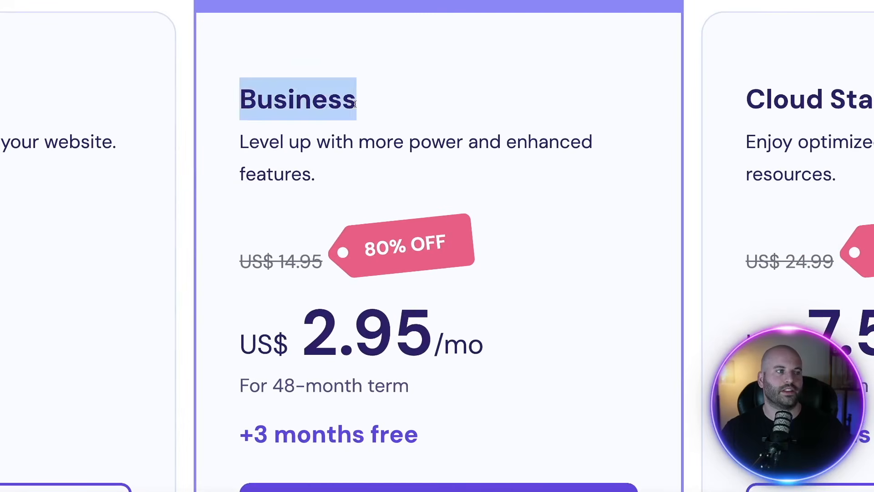
{"action": "left_click", "coordinate": [347, 133]}
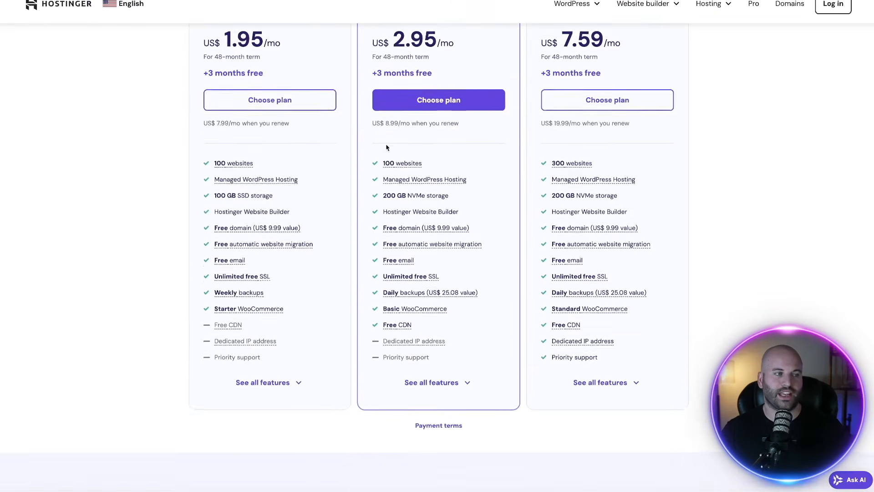
{"action": "scroll", "coordinate": [386, 182], "scroll_direction": "down", "scroll_amount": 3}
{"action": "left_click", "coordinate": [431, 250]}
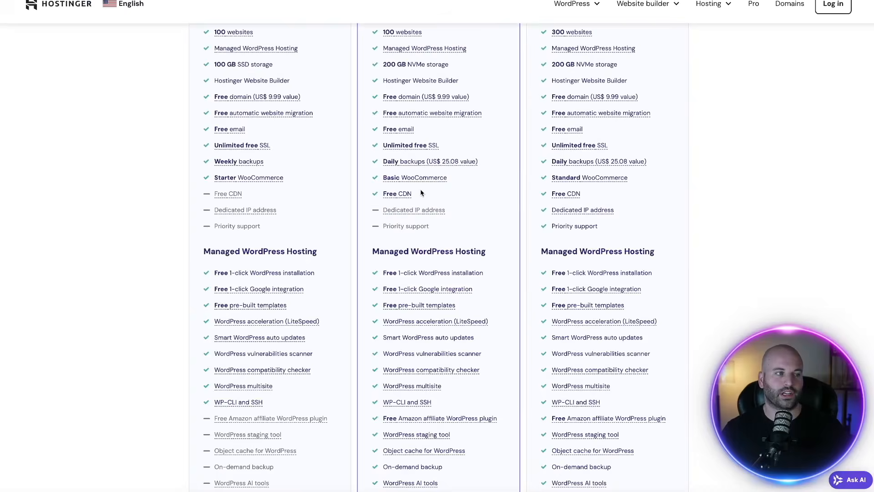
{"action": "scroll", "coordinate": [408, 142], "scroll_direction": "down", "scroll_amount": 5}
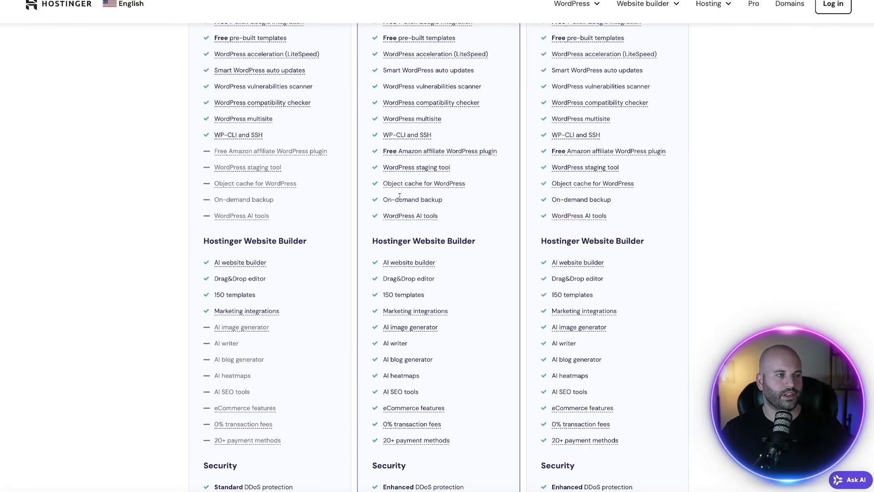
{"action": "mouse_move", "coordinate": [427, 153]}
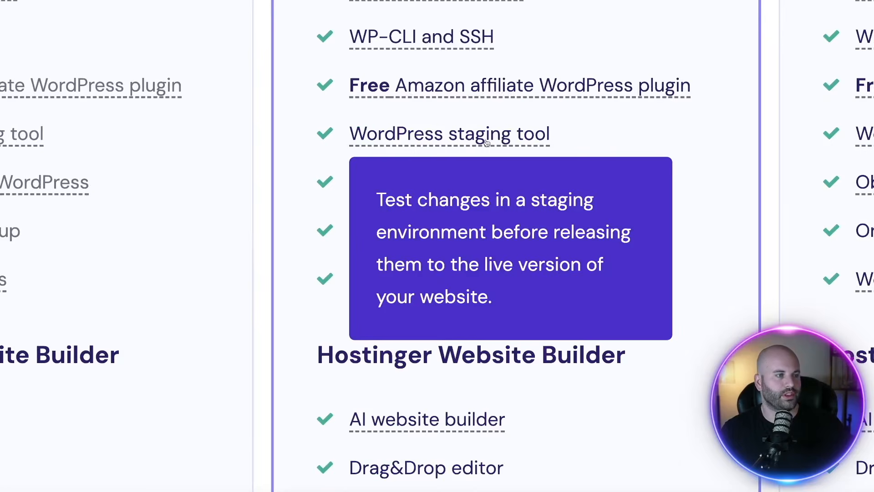
{"action": "mouse_move", "coordinate": [428, 282]}
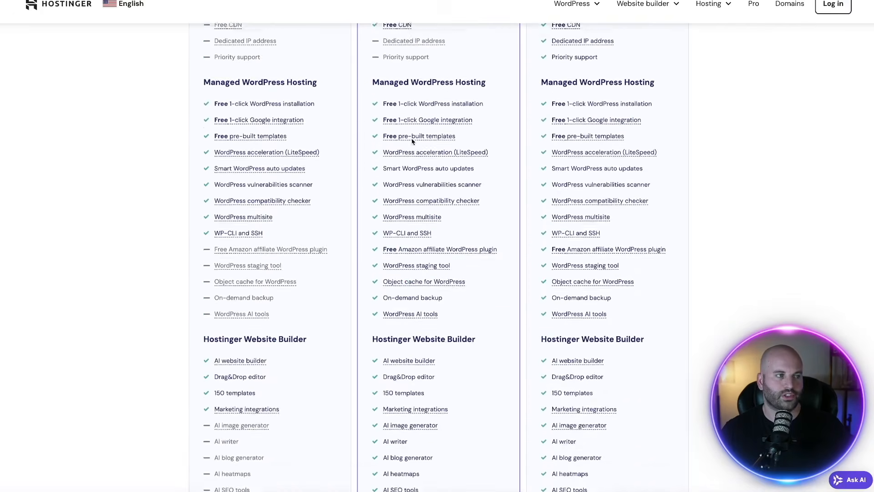
{"action": "scroll", "coordinate": [412, 139], "scroll_direction": "up", "scroll_amount": 8}
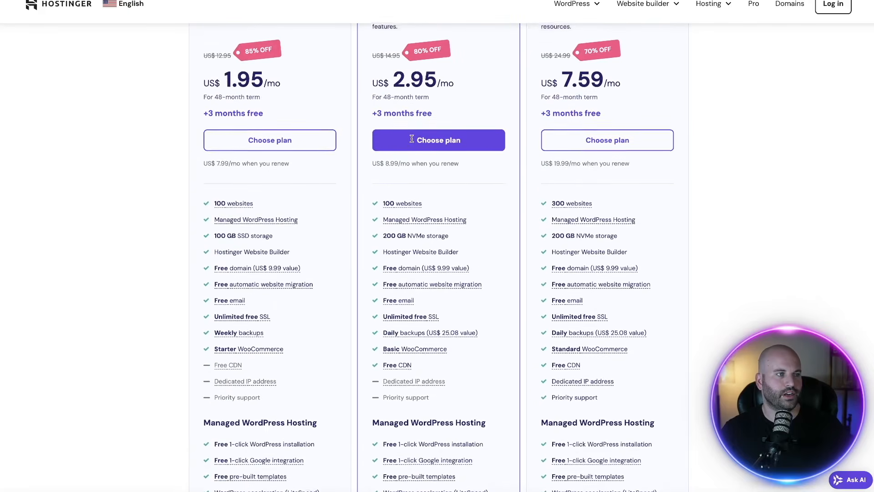
{"action": "scroll", "coordinate": [412, 138], "scroll_direction": "up", "scroll_amount": 1}
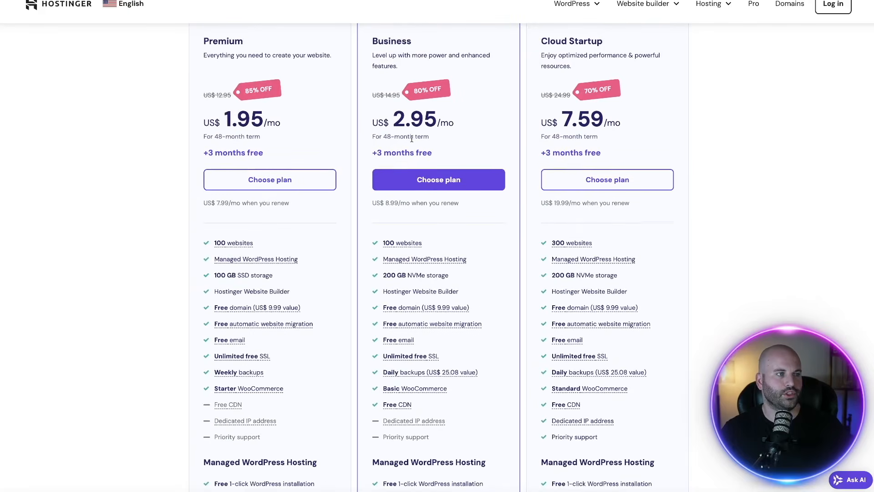
- Choose the Business hosting plan and review the cart's period options, monthly price and setup fee for one month
{"action": "left_click", "coordinate": [436, 180]}
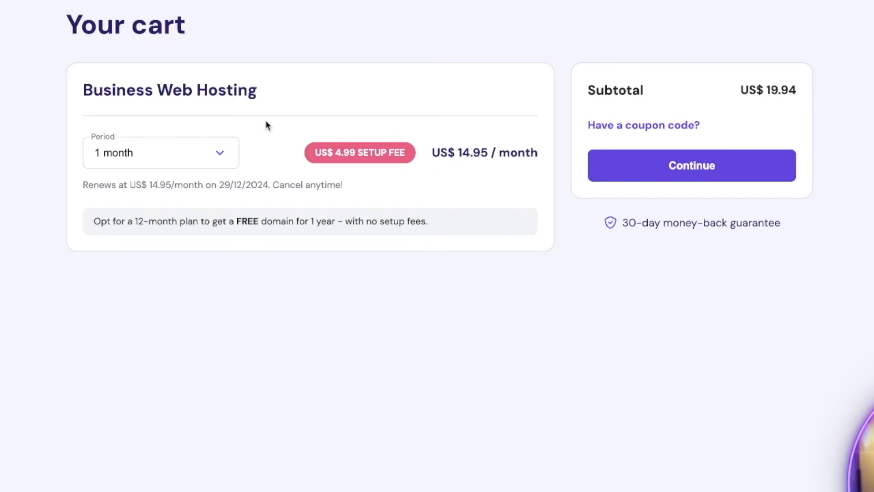
{"action": "left_click", "coordinate": [220, 154]}
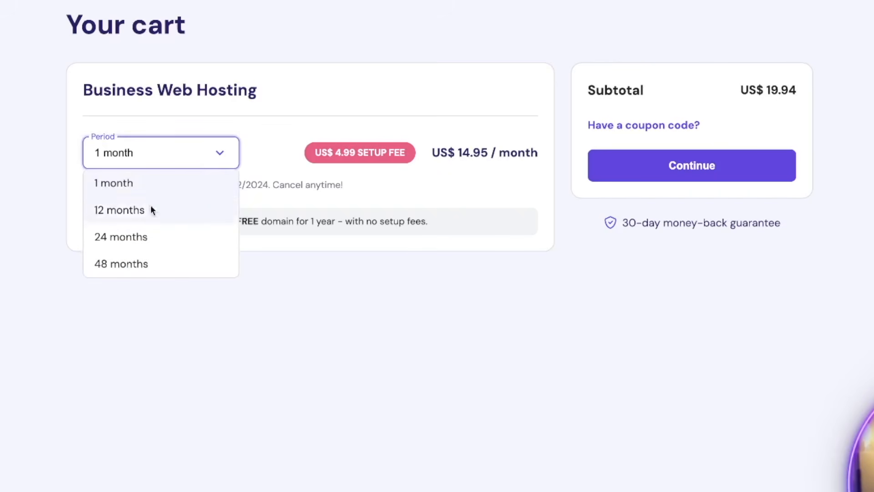
{"action": "left_click", "coordinate": [280, 132]}
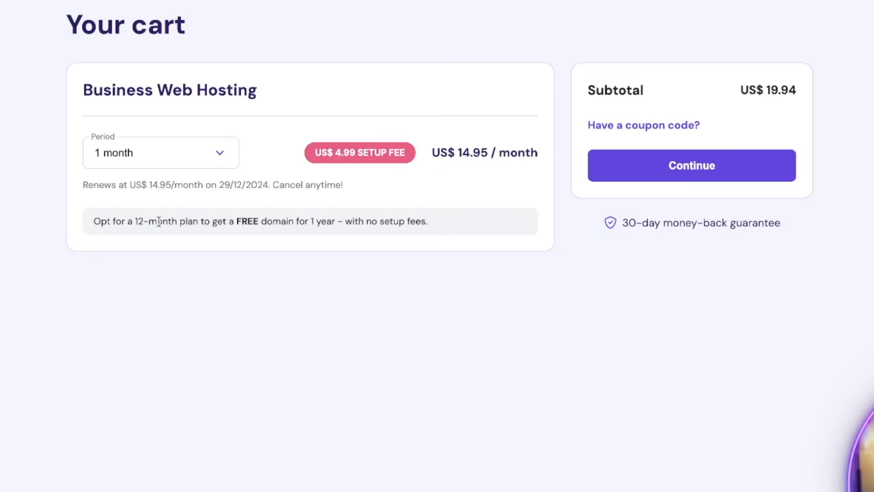
{"action": "left_click_drag", "start_coordinate": [157, 221], "coordinate": [279, 223]}
{"action": "left_click_drag", "start_coordinate": [457, 153], "coordinate": [517, 154]}
{"action": "left_click", "coordinate": [485, 177]}
{"action": "left_click_drag", "start_coordinate": [327, 154], "coordinate": [377, 153]}
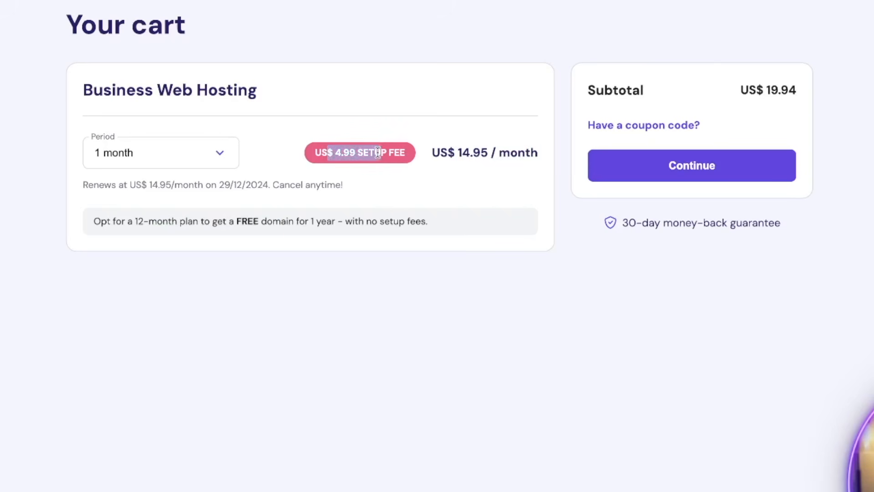
{"action": "left_click", "coordinate": [387, 179]}
- Set the Business Web Hosting period to 12 months and review its price and free domain offer
{"action": "left_click", "coordinate": [135, 152]}
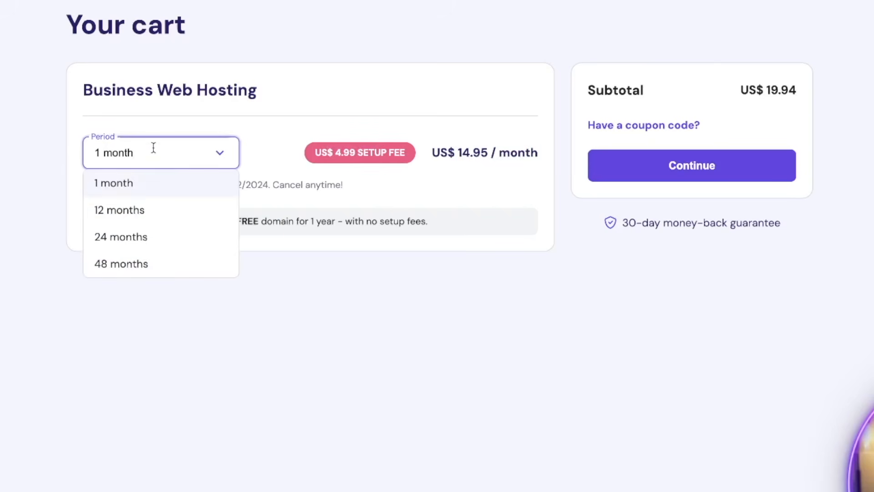
{"action": "left_click", "coordinate": [146, 210]}
{"action": "left_click_drag", "start_coordinate": [171, 221], "coordinate": [273, 223]}
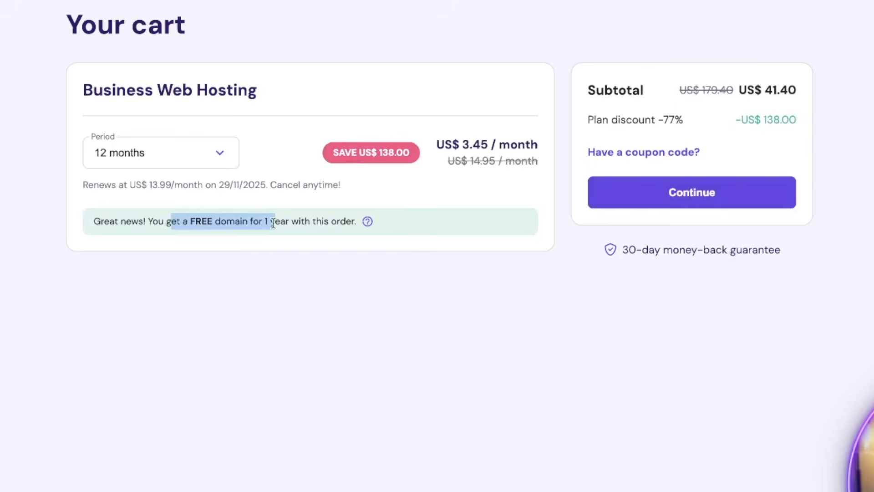
{"action": "left_click", "coordinate": [474, 177]}
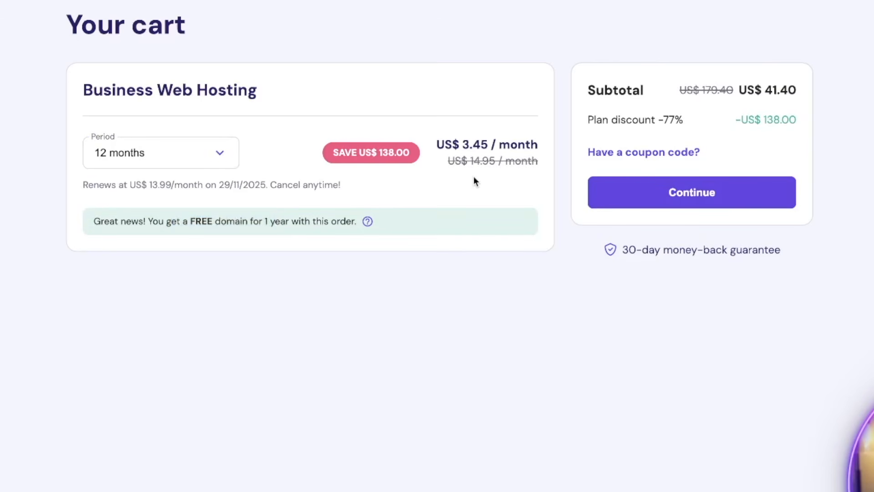
- Set the Business Web Hosting period to 48 months and review the extras included with the order
{"action": "left_click", "coordinate": [193, 154]}
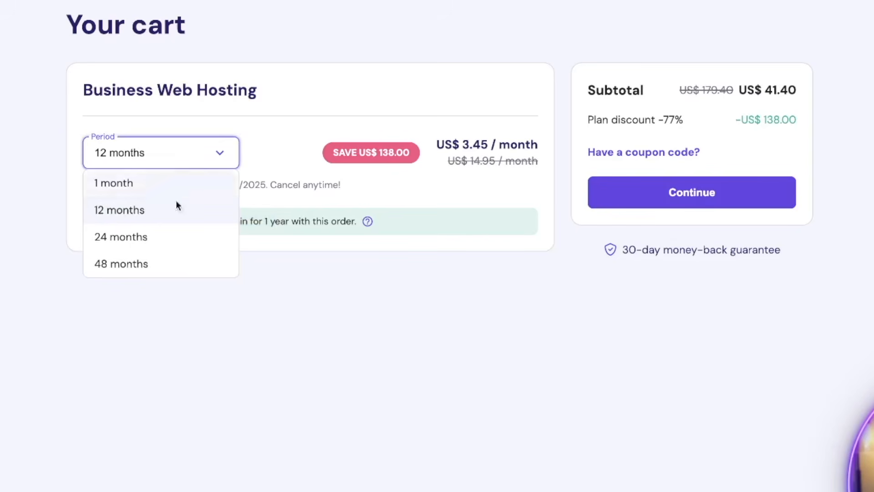
{"action": "left_click", "coordinate": [121, 264]}
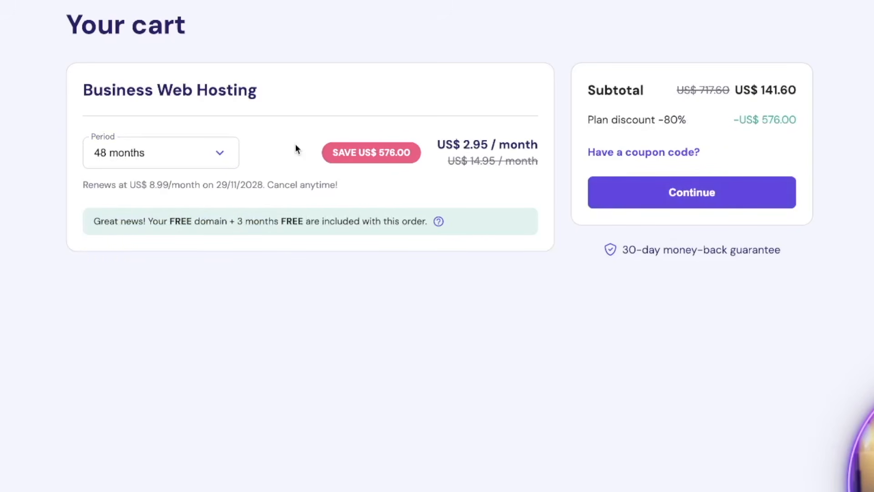
{"action": "left_click_drag", "start_coordinate": [164, 222], "coordinate": [311, 223]}
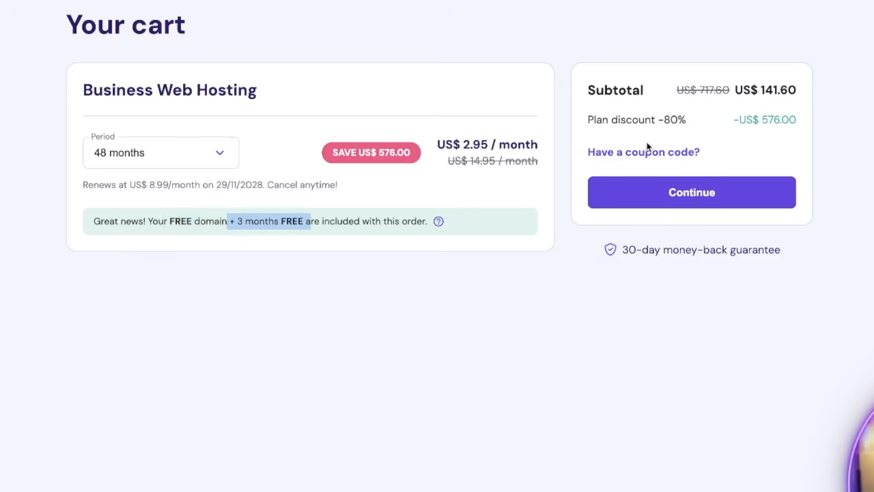
- Apply the coupon code FREEDOMPROMO to the cart
{"action": "left_click", "coordinate": [631, 153]}
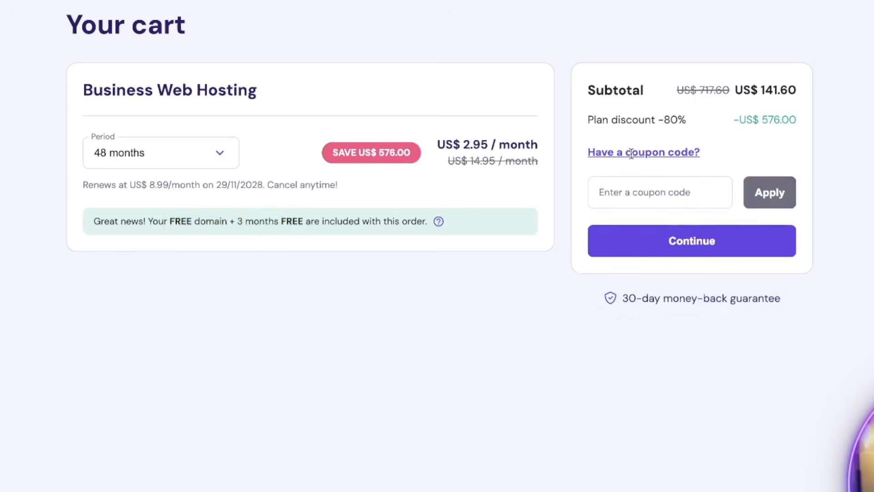
{"action": "left_click", "coordinate": [636, 196]}
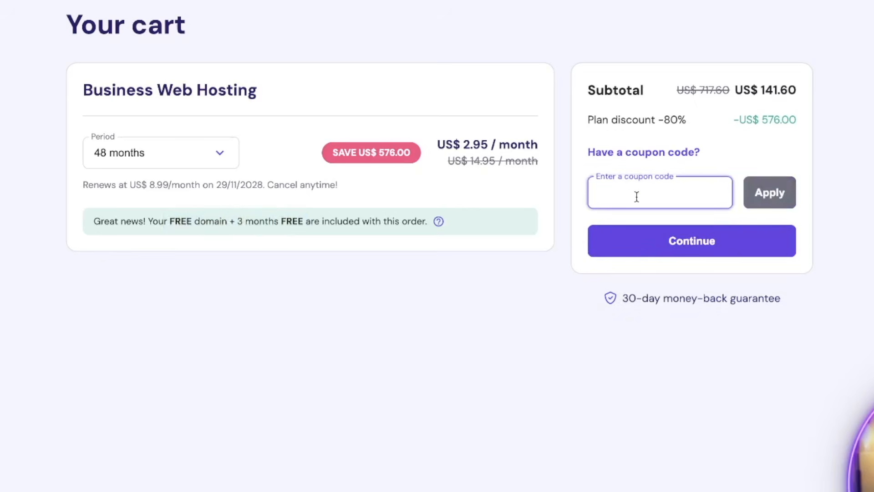
{"action": "type", "text": "FREEDOMPROMO"}
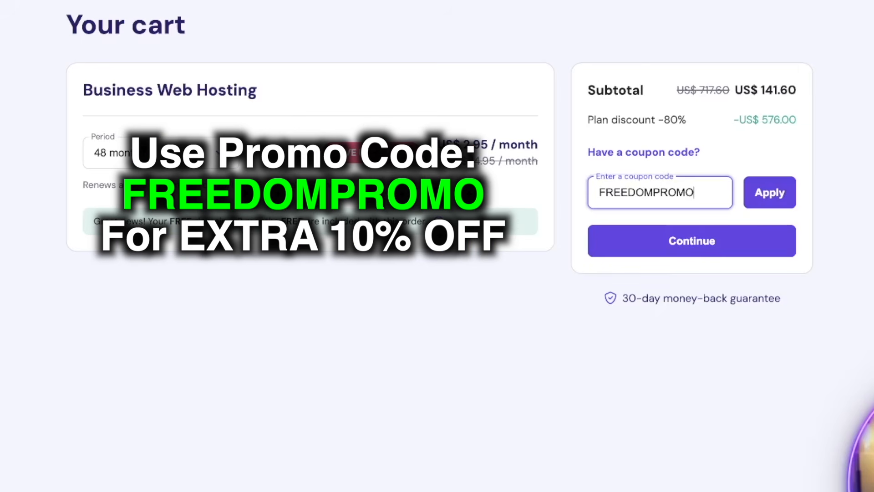
{"action": "left_click", "coordinate": [785, 203]}
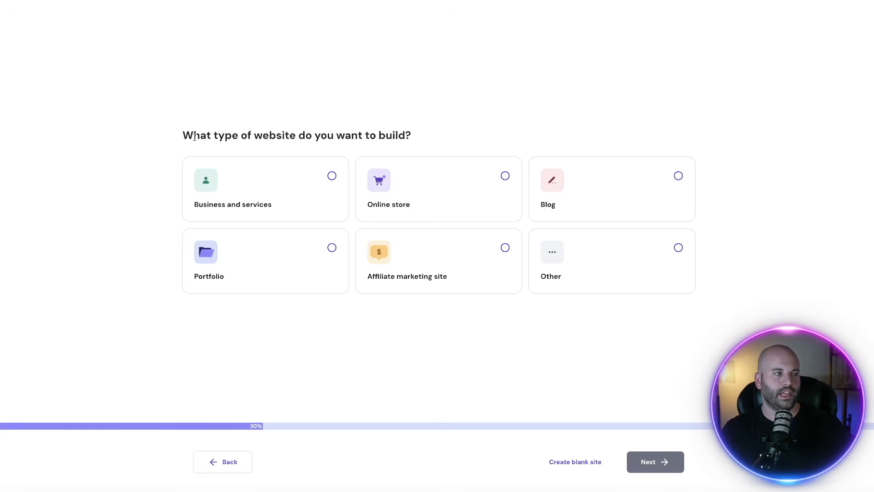
- Select Affiliate marketing site as the type of website to build and continue the setup
{"action": "left_click_drag", "start_coordinate": [195, 137], "coordinate": [416, 136]}
{"action": "left_click", "coordinate": [487, 143]}
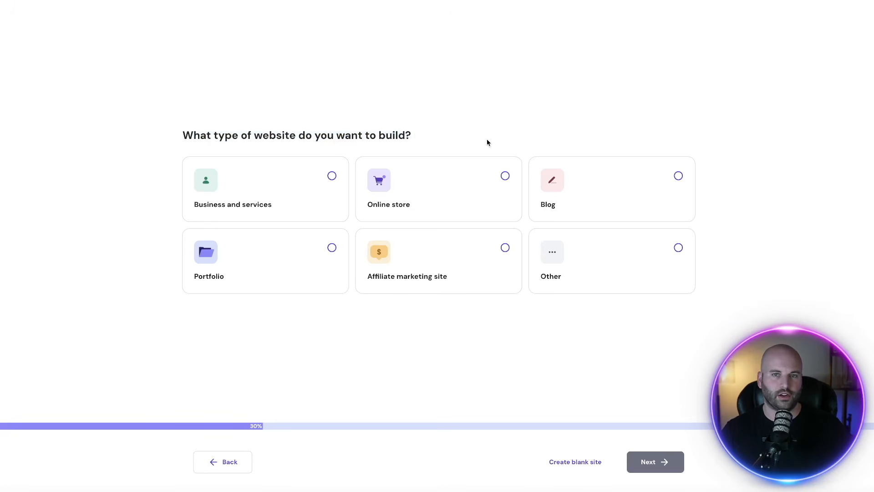
{"action": "left_click", "coordinate": [505, 248]}
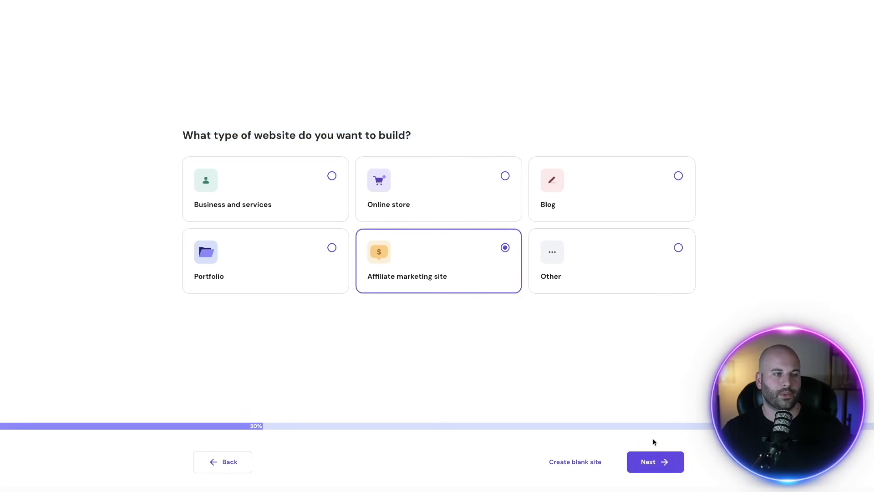
{"action": "left_click", "coordinate": [655, 462]}
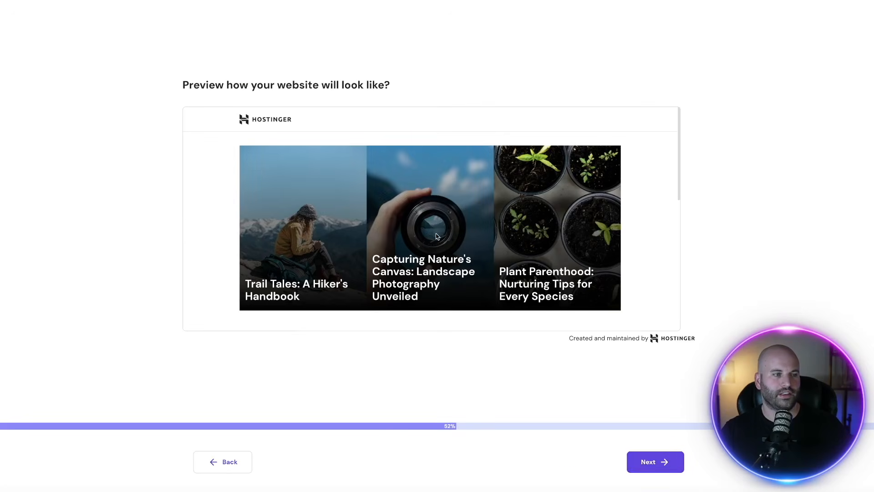
- Look through the affiliate website preview and continue to the plugin selection
{"action": "scroll", "coordinate": [426, 225], "scroll_direction": "down", "scroll_amount": 7}
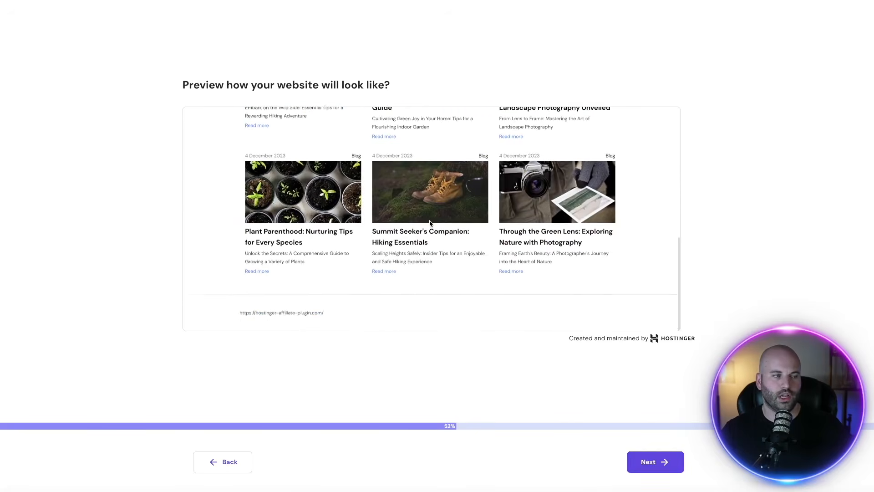
{"action": "scroll", "coordinate": [431, 223], "scroll_direction": "up", "scroll_amount": 3}
{"action": "scroll", "coordinate": [431, 223], "scroll_direction": "up", "scroll_amount": 3}
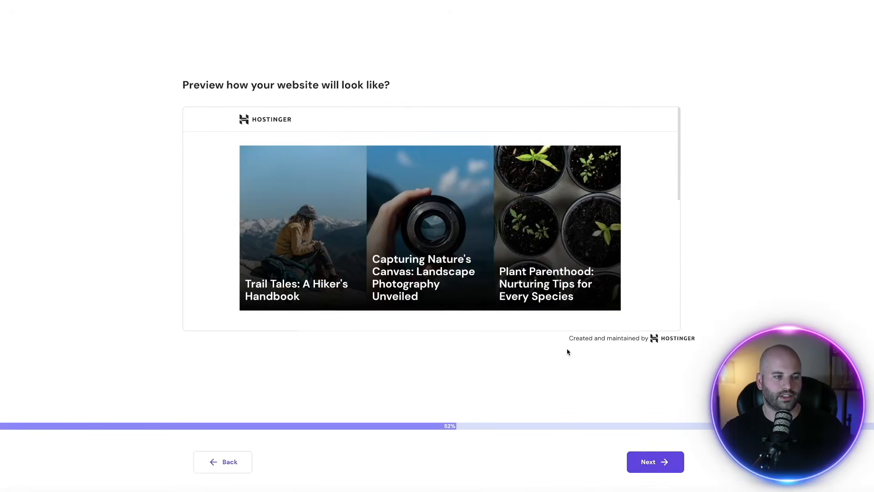
{"action": "left_click", "coordinate": [662, 453]}
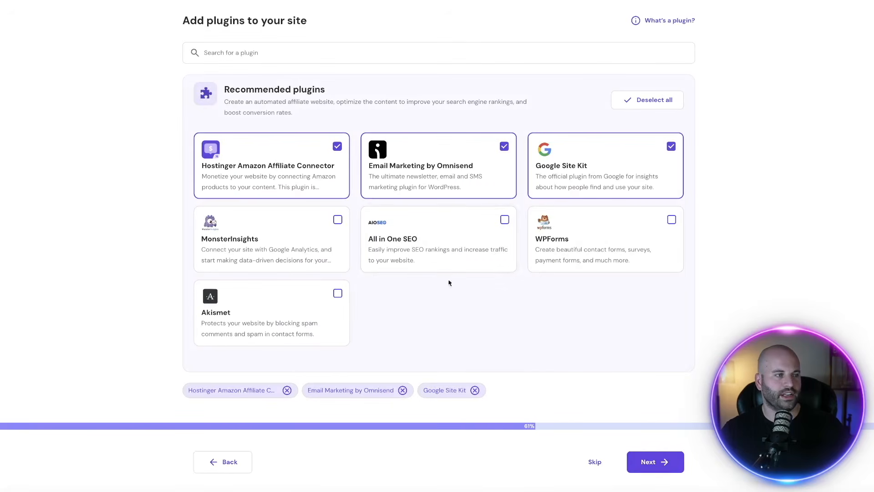
- Find the Seriously Simple Podcasting plugin, add it to the recommended plugins already selected, and continue the setup
{"action": "left_click", "coordinate": [233, 59]}
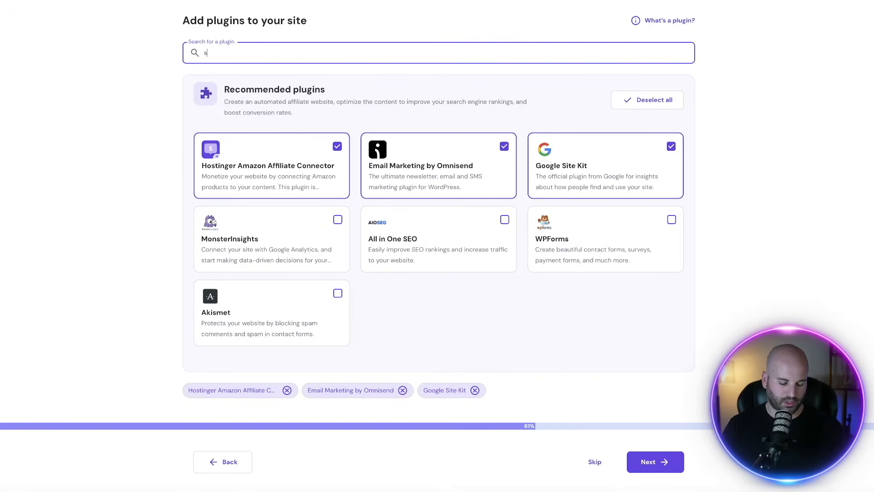
{"action": "type", "text": "seriously simple"}
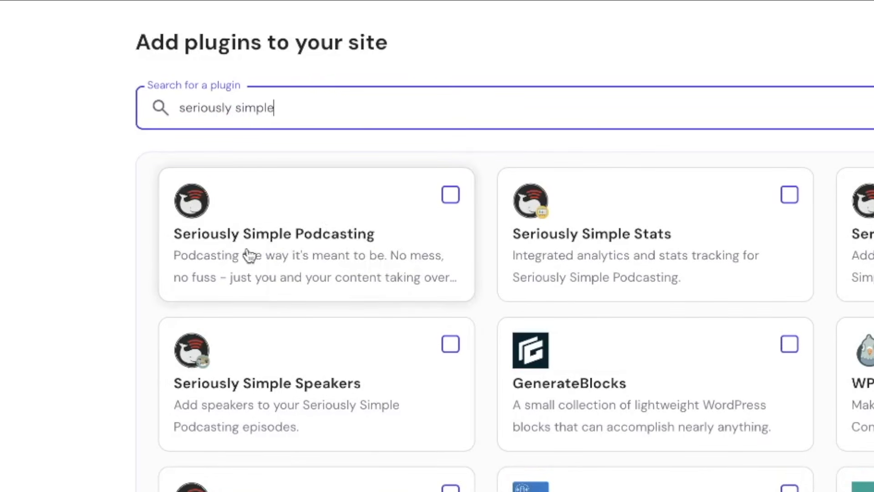
{"action": "left_click", "coordinate": [450, 196]}
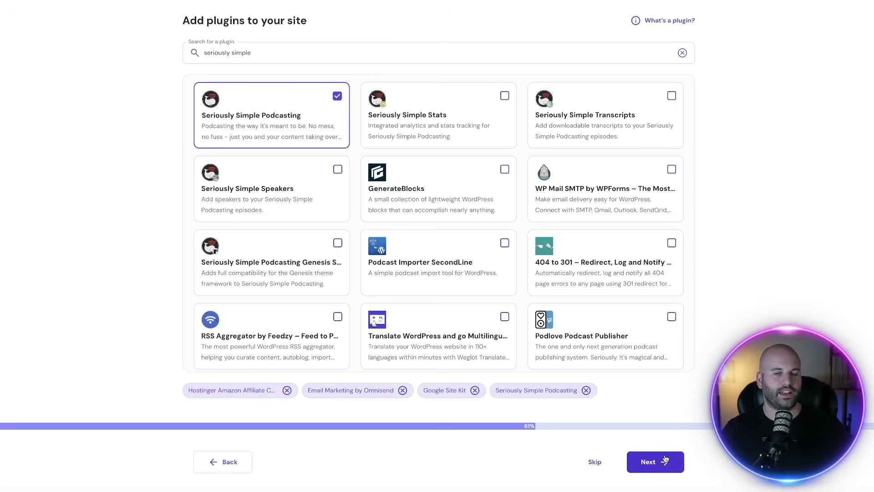
{"action": "left_click", "coordinate": [664, 463]}
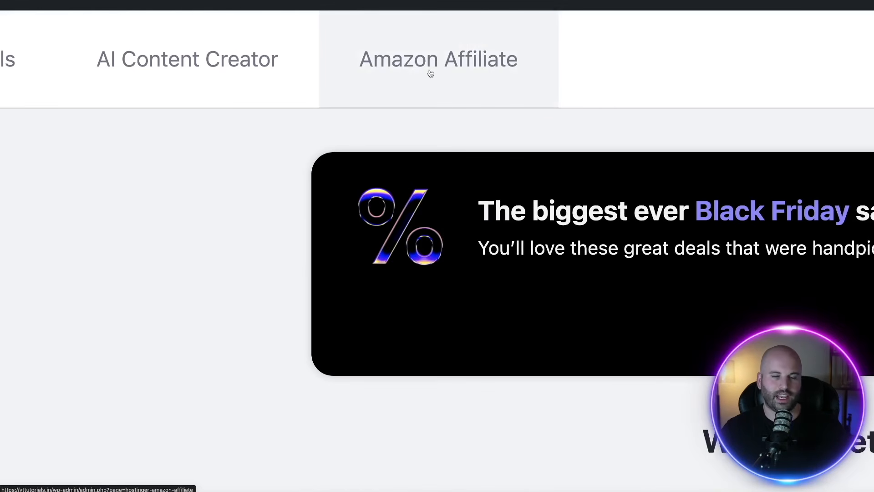
- Check the API status on the Amazon Affiliate page and look over the Podcasting options in the WordPress admin
{"action": "left_click", "coordinate": [430, 73]}
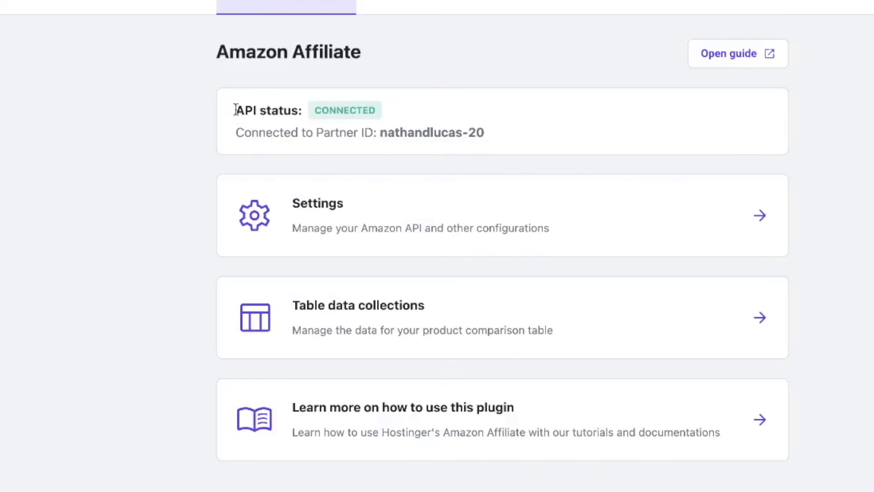
{"action": "left_click_drag", "start_coordinate": [325, 69], "coordinate": [365, 71]}
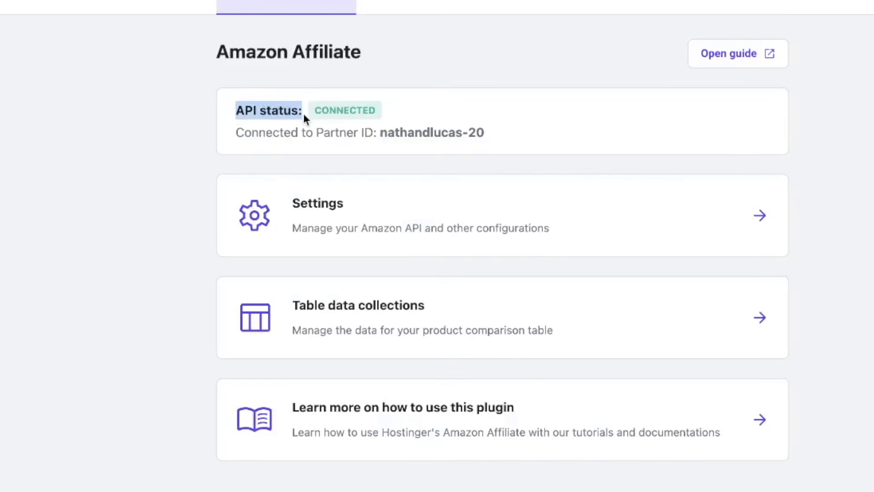
{"action": "left_click", "coordinate": [179, 91]}
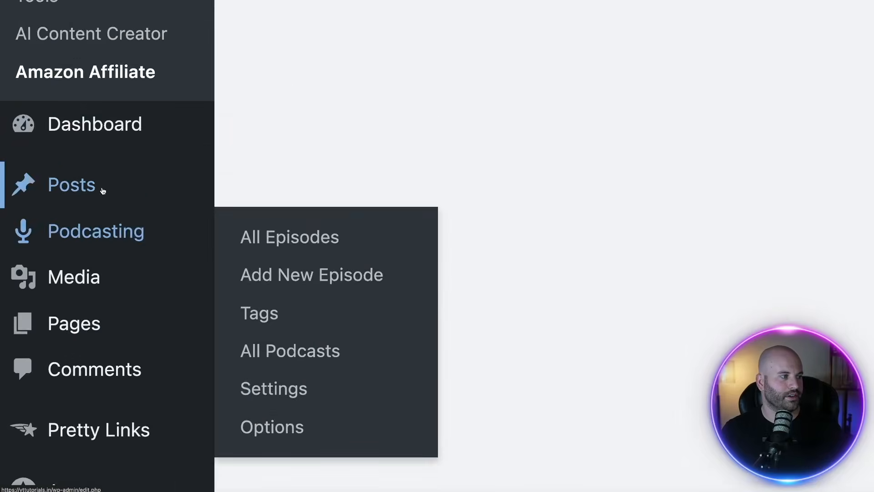
{"action": "scroll", "coordinate": [103, 191], "scroll_direction": "down", "scroll_amount": 3}
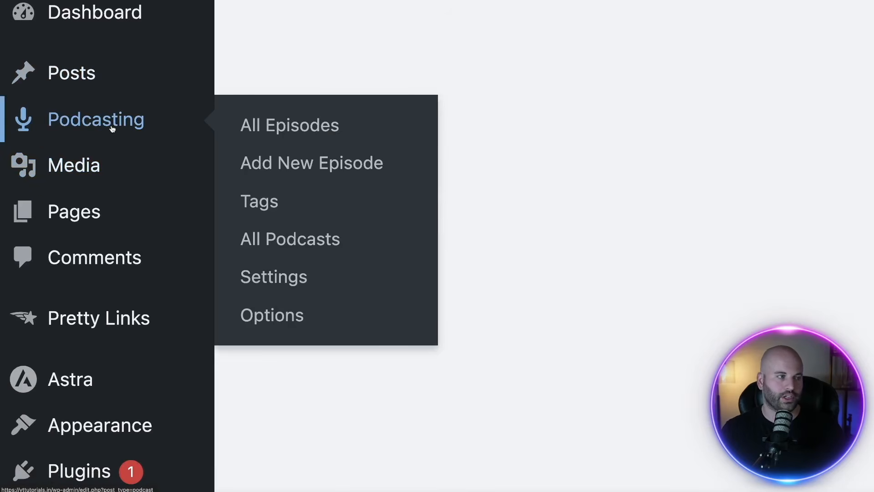
{"action": "scroll", "coordinate": [275, 144], "scroll_direction": "up", "scroll_amount": 1}
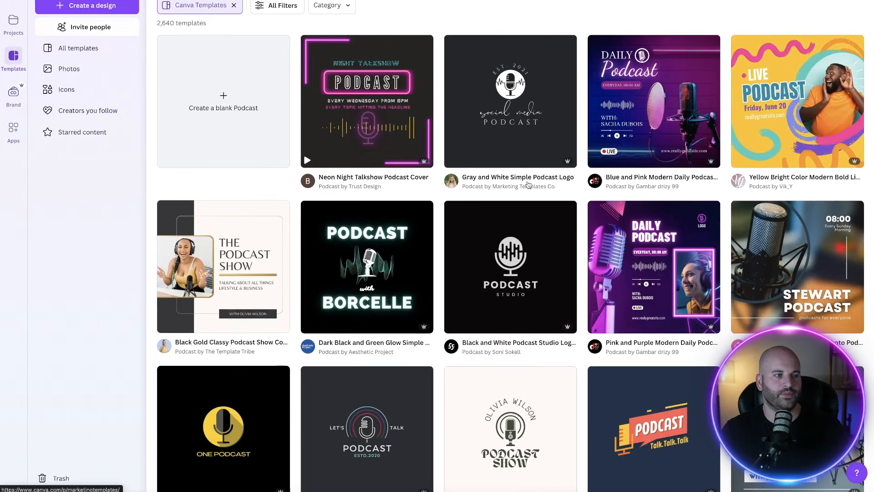
- Browse the podcast cover templates in Canva, checking which ones require Pro
{"action": "scroll", "coordinate": [458, 231], "scroll_direction": "down", "scroll_amount": 5}
{"action": "scroll", "coordinate": [528, 185], "scroll_direction": "down", "scroll_amount": 4}
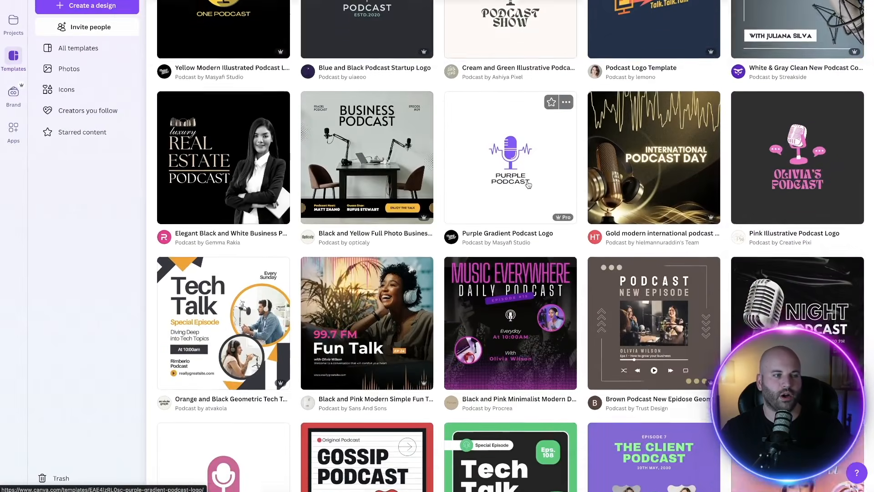
{"action": "scroll", "coordinate": [511, 177], "scroll_direction": "up", "scroll_amount": 2}
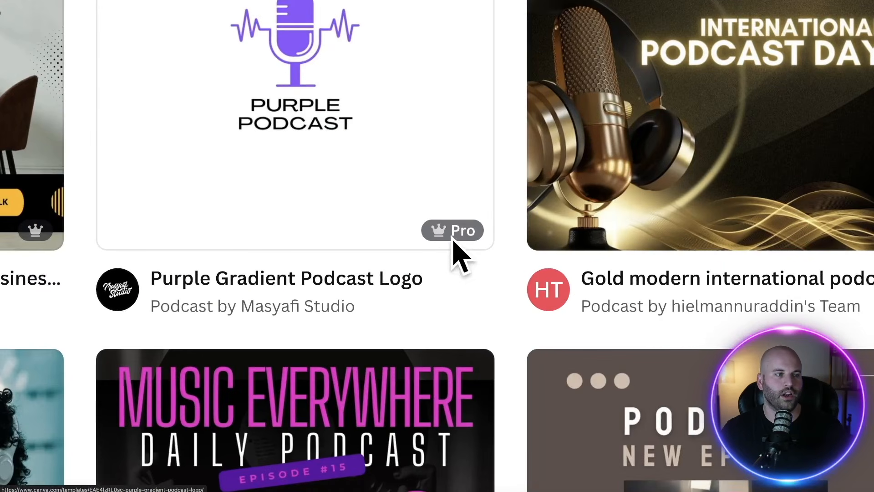
{"action": "mouse_move", "coordinate": [466, 240]}
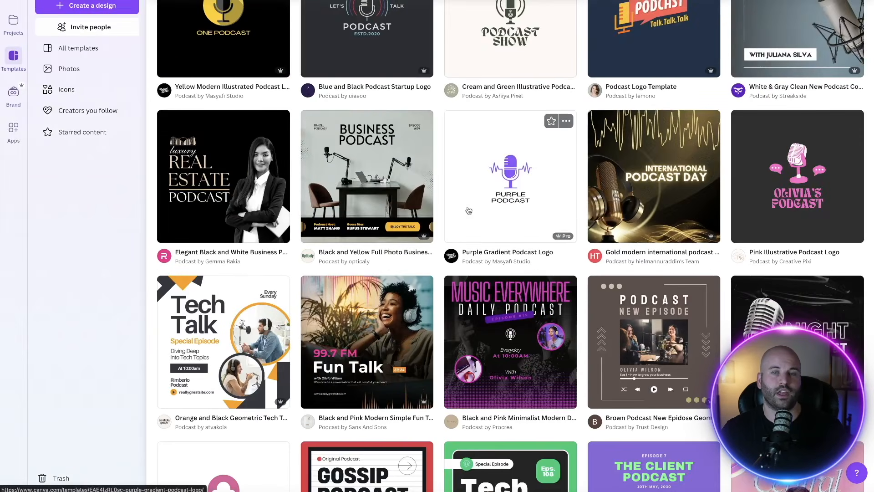
{"action": "scroll", "coordinate": [478, 209], "scroll_direction": "up", "scroll_amount": 10}
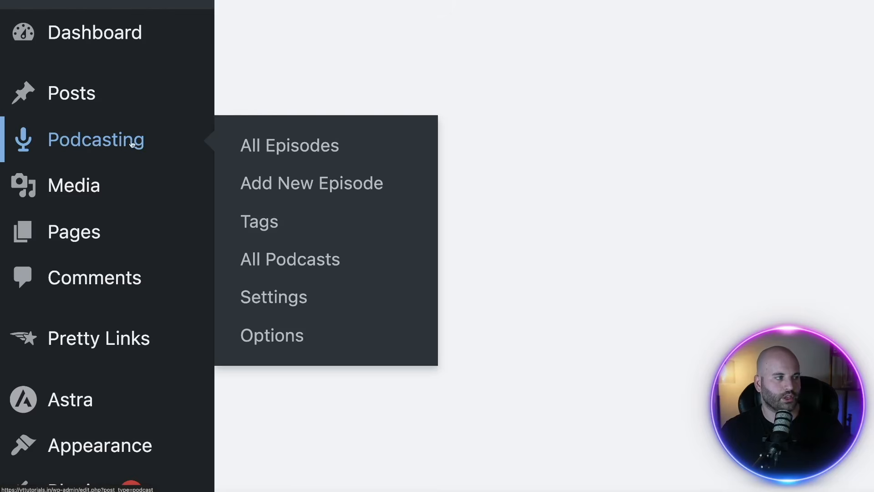
- Start a new podcast episode, and in ChatGPT submit the prompt "give me an SEO article title about camu camu benefits"
{"action": "left_click", "coordinate": [301, 187]}
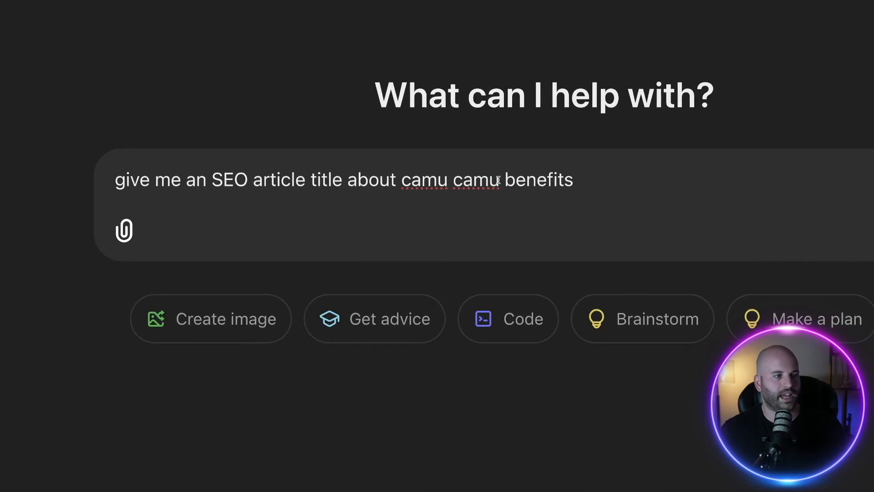
{"action": "left_click_drag", "start_coordinate": [498, 180], "coordinate": [401, 182]}
{"action": "left_click", "coordinate": [426, 200]}
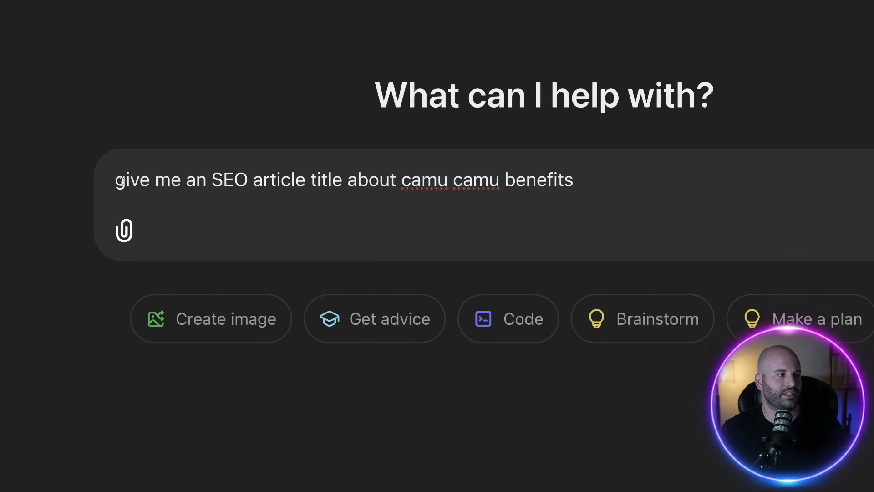
{"action": "left_click_drag", "start_coordinate": [120, 182], "coordinate": [580, 179]}
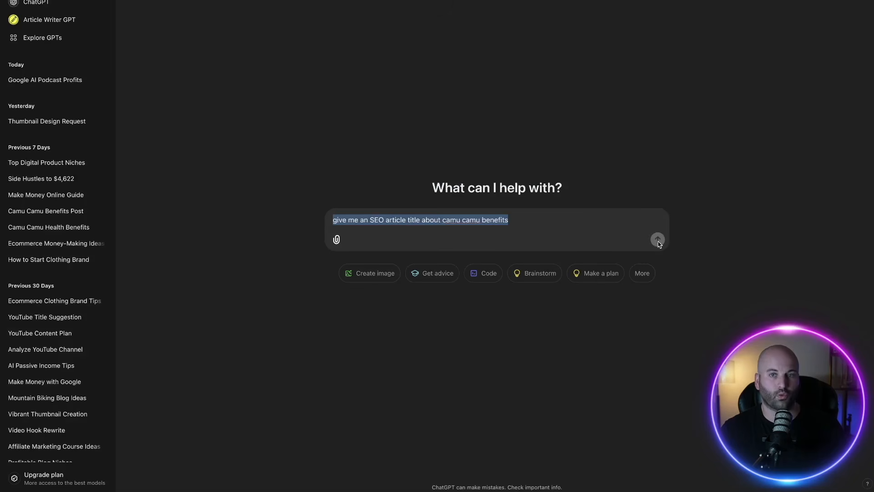
{"action": "left_click", "coordinate": [658, 240]}
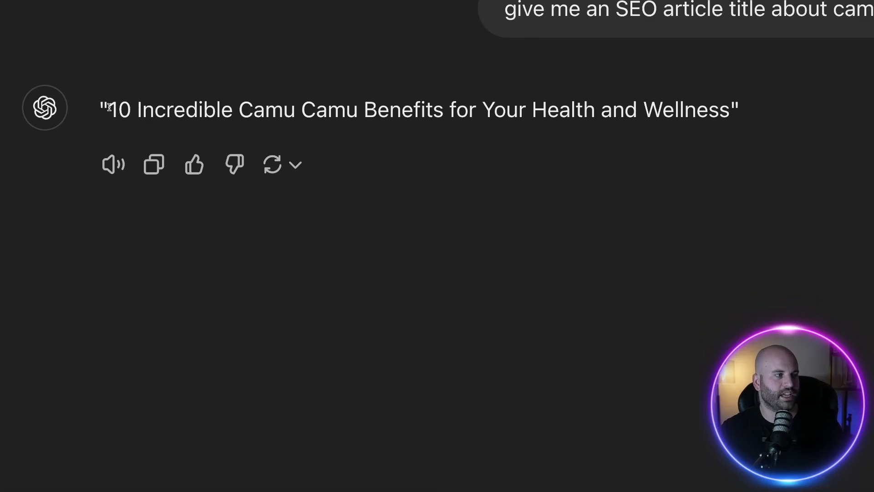
- Copy the title from ChatGPT and title the WordPress episode "10 Incredible Camu Camu Benefits for Your Health and Wellness"
{"action": "left_click_drag", "start_coordinate": [110, 108], "coordinate": [727, 114]}
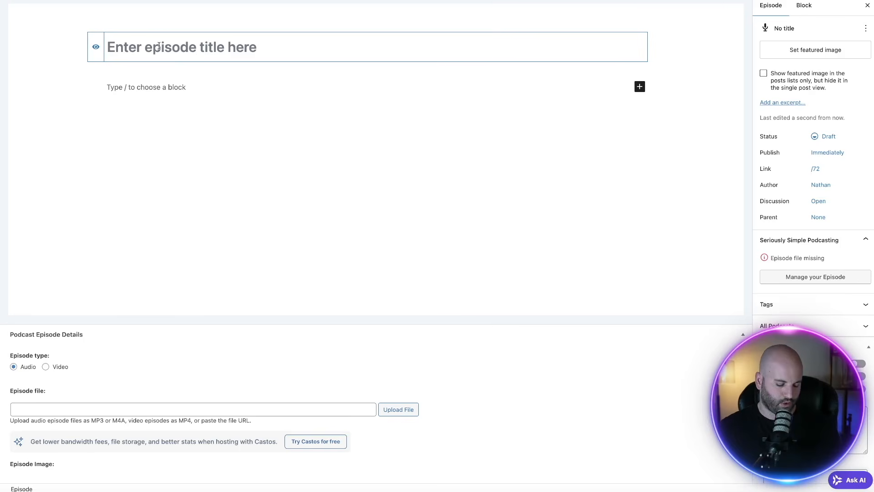
{"action": "type", "text": "10 Incredible Camu Camu Benefits for Your Health and Wellness"}
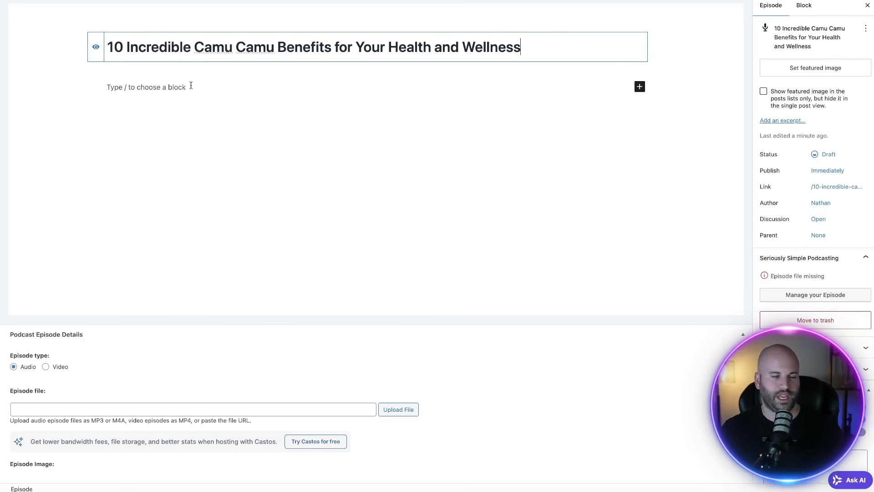
- Add an AI Content Creator block below the title and copy the episode title into it as the main topic
{"action": "left_click", "coordinate": [203, 87]}
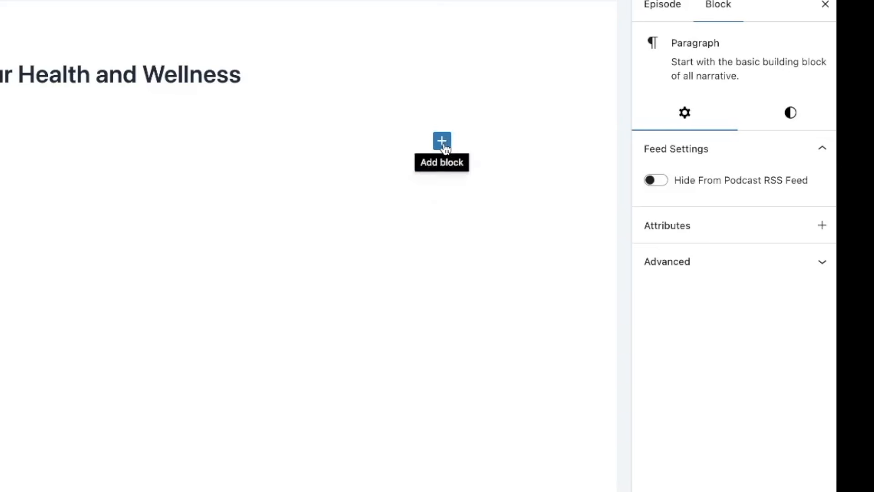
{"action": "left_click", "coordinate": [444, 145]}
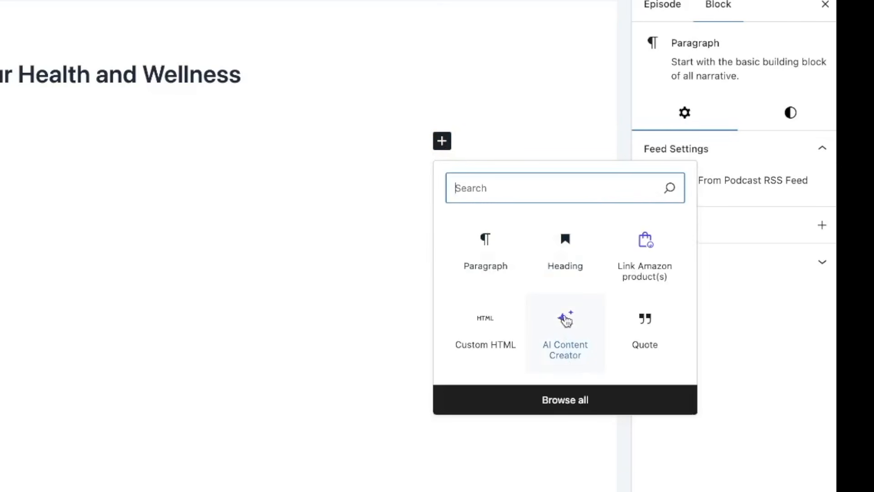
{"action": "left_click", "coordinate": [566, 319]}
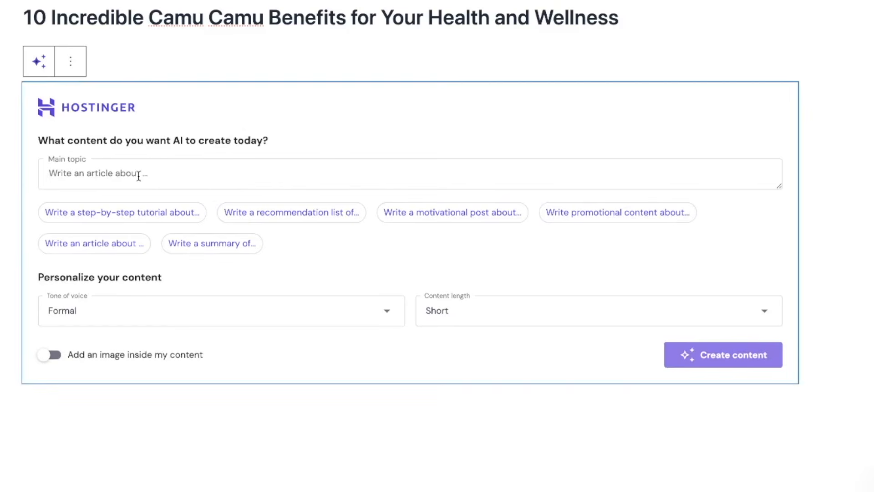
{"action": "left_click", "coordinate": [130, 176]}
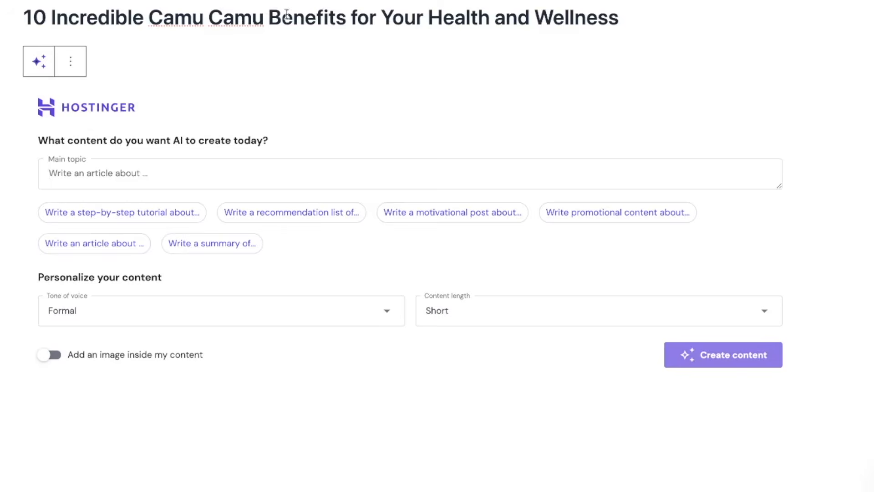
{"action": "triple_click", "coordinate": [297, 18]}
{"action": "key", "text": "ctrl+c"}
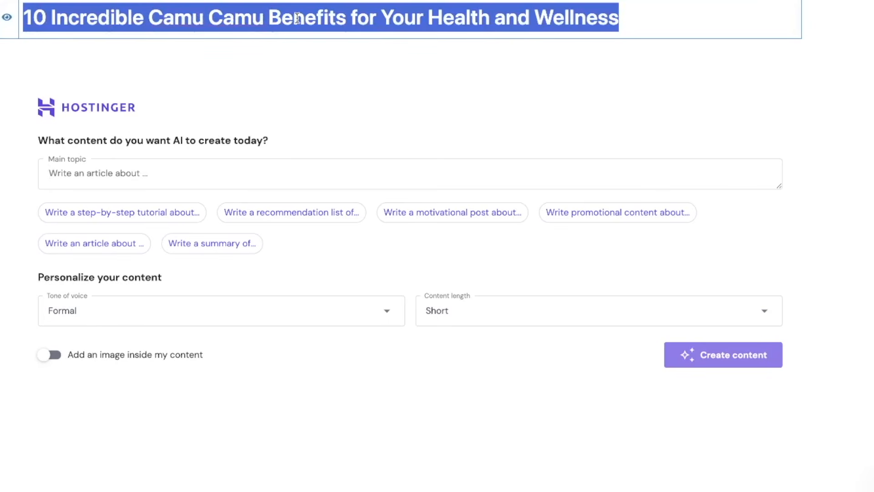
{"action": "left_click", "coordinate": [184, 171]}
{"action": "key", "text": "ctrl+v"}
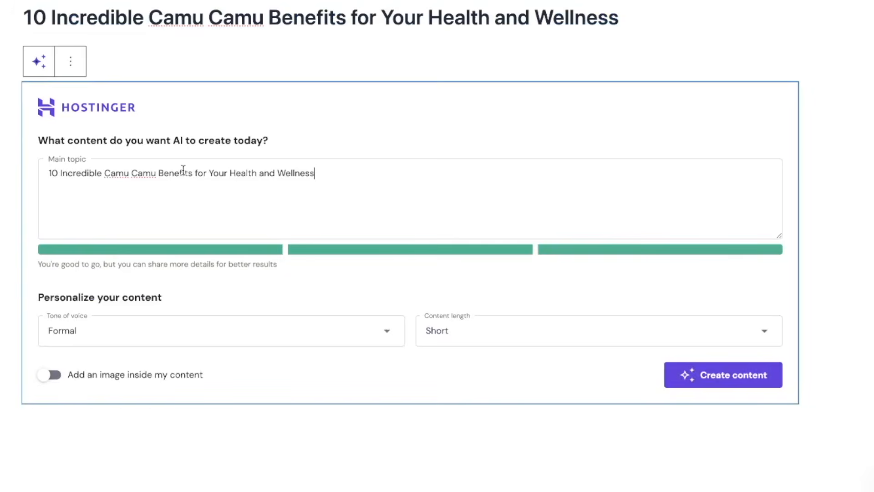
- Set the tone of voice to Friendly and the content length to Long, and generate the article
{"action": "left_click", "coordinate": [377, 339]}
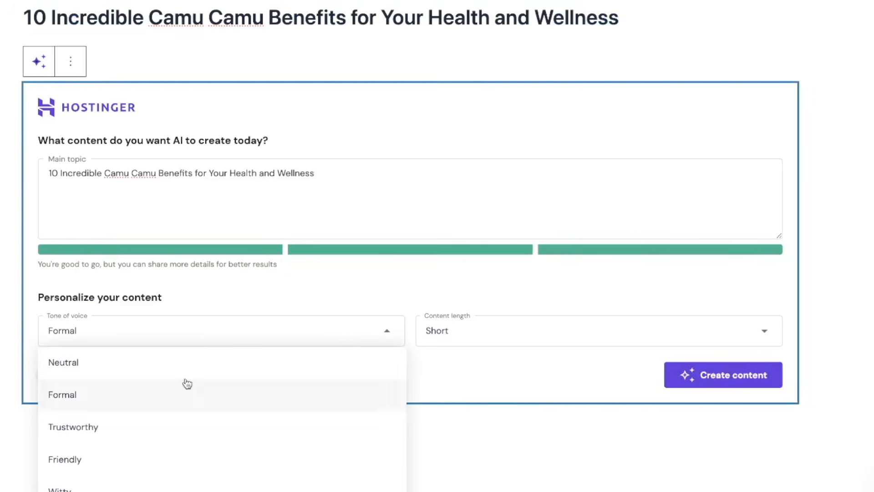
{"action": "scroll", "coordinate": [139, 390], "scroll_direction": "down", "scroll_amount": 2}
{"action": "left_click", "coordinate": [96, 391]}
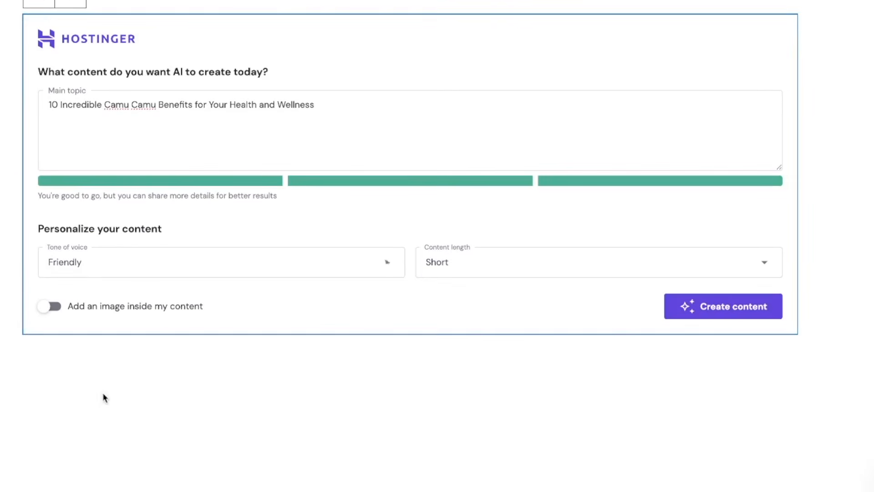
{"action": "left_click", "coordinate": [496, 265]}
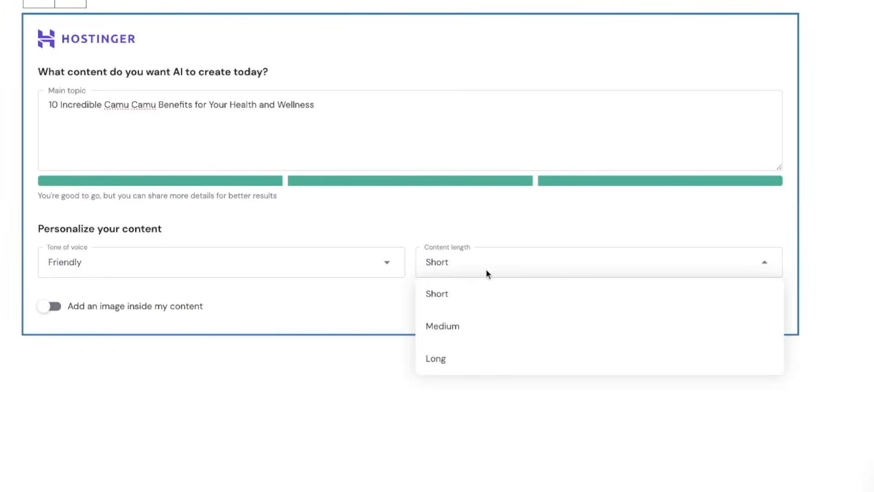
{"action": "left_click", "coordinate": [468, 361]}
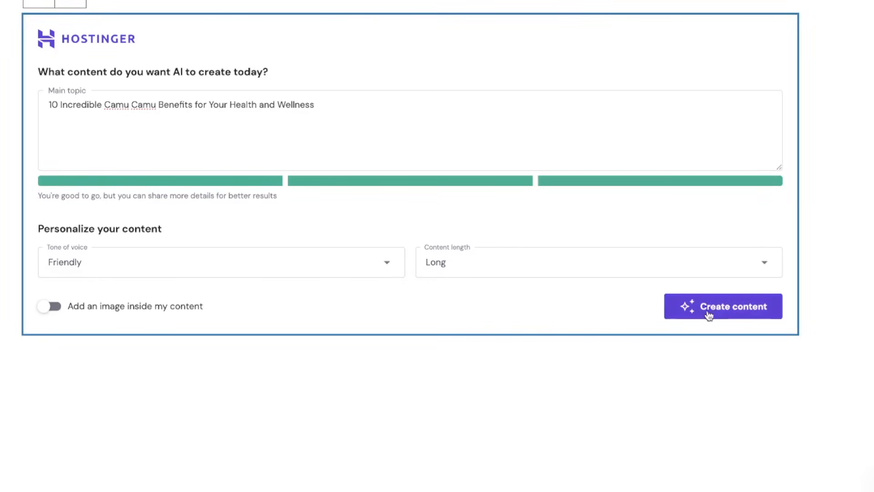
{"action": "left_click", "coordinate": [708, 314]}
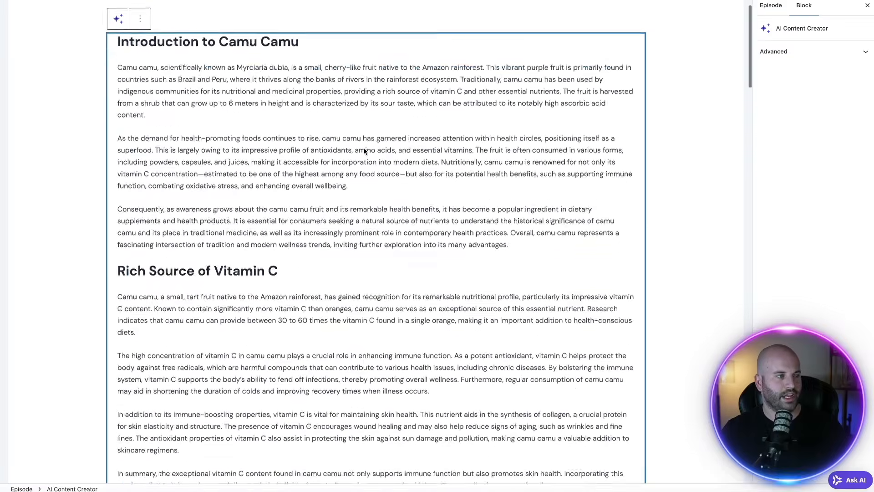
- Review the generated camu camu article and insert it into the episode as its content
{"action": "scroll", "coordinate": [364, 149], "scroll_direction": "down", "scroll_amount": 15}
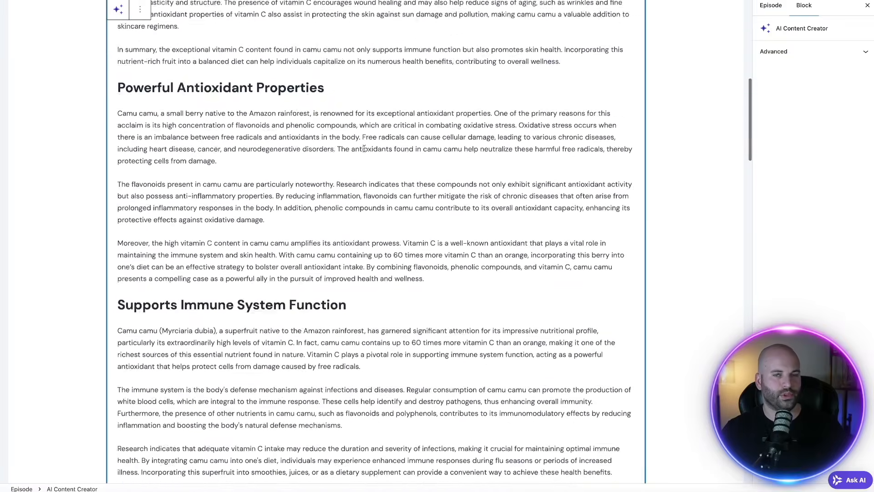
{"action": "scroll", "coordinate": [363, 149], "scroll_direction": "down", "scroll_amount": 20}
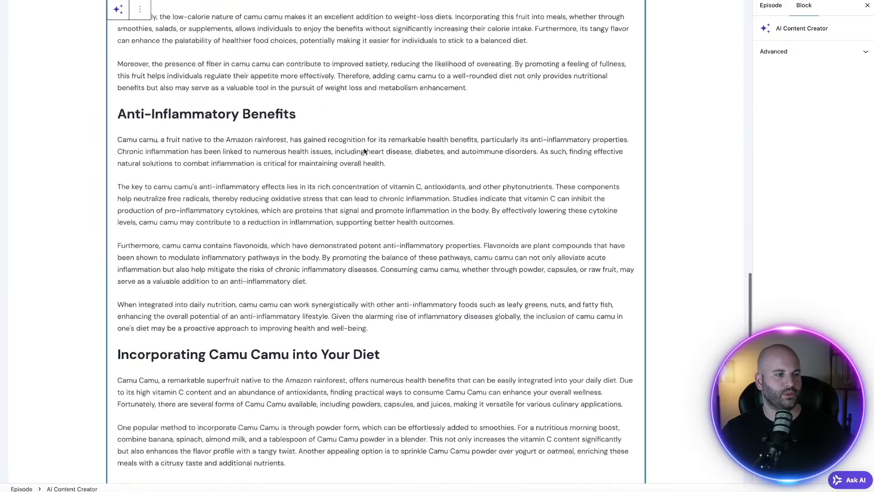
{"action": "scroll", "coordinate": [364, 151], "scroll_direction": "up", "scroll_amount": 3}
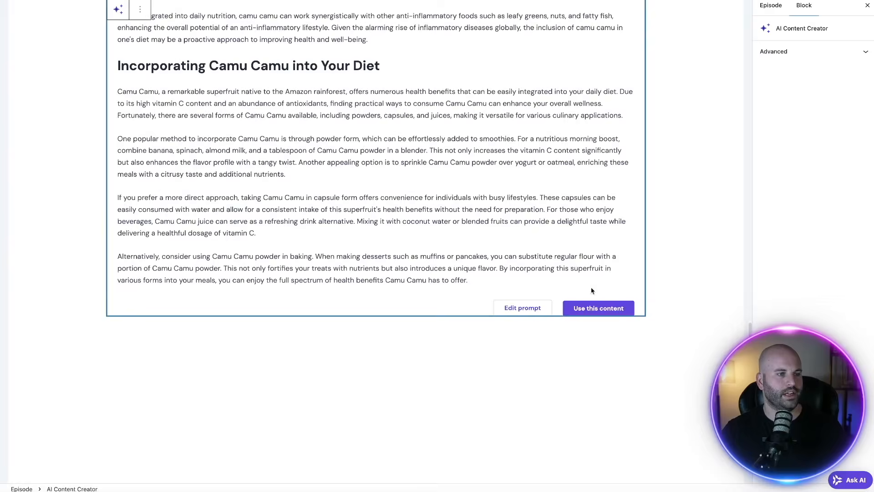
{"action": "left_click", "coordinate": [482, 253]}
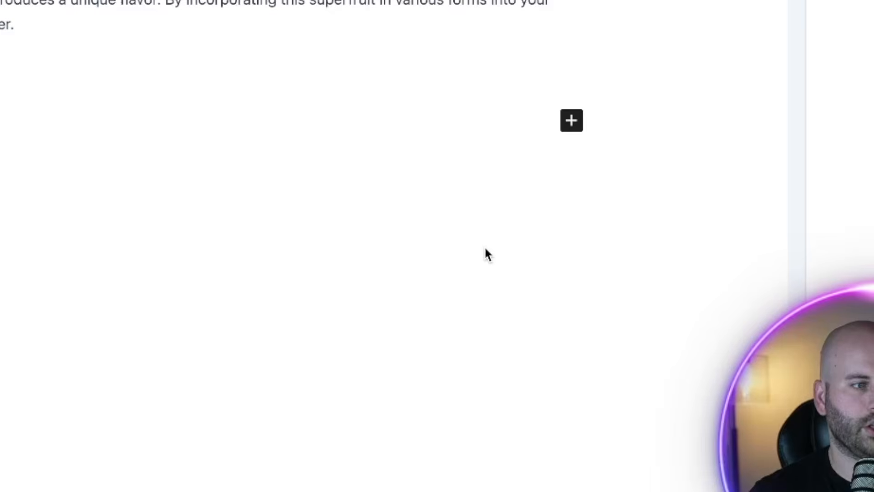
{"action": "scroll", "coordinate": [342, 191], "scroll_direction": "up", "scroll_amount": 20}
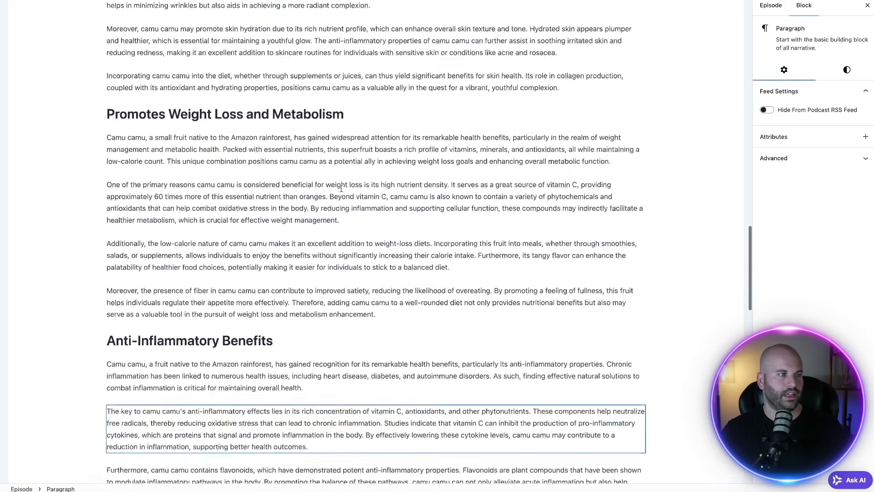
- Review the inserted article sections and publish the camu camu episode publicly with immediate release
{"action": "scroll", "coordinate": [341, 192], "scroll_direction": "up", "scroll_amount": 20}
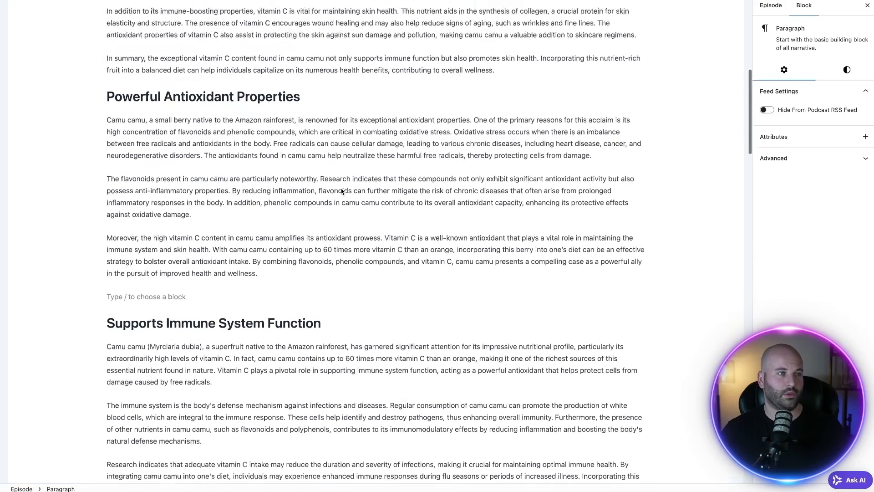
{"action": "scroll", "coordinate": [342, 191], "scroll_direction": "down", "scroll_amount": 3}
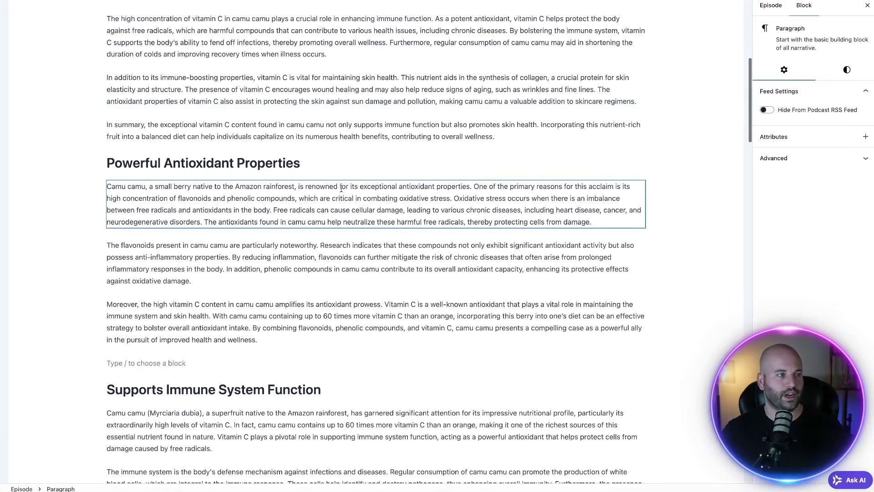
{"action": "scroll", "coordinate": [341, 188], "scroll_direction": "down", "scroll_amount": 1}
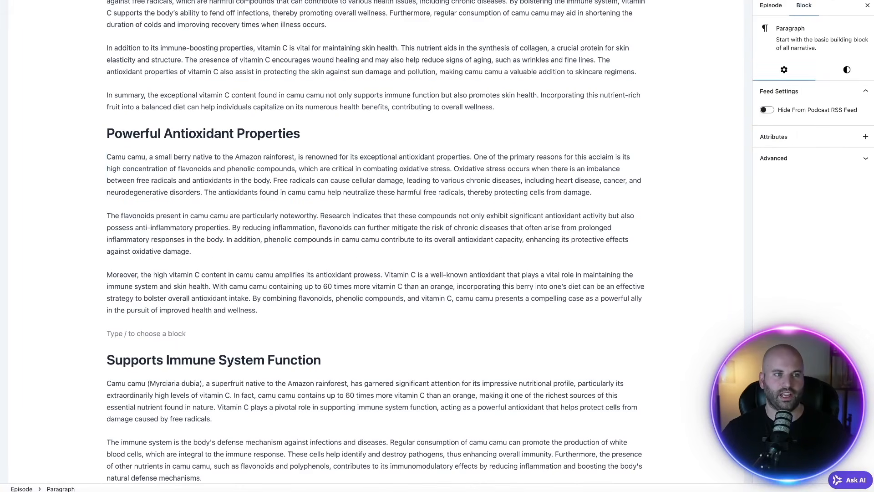
{"action": "left_click", "coordinate": [831, 0]}
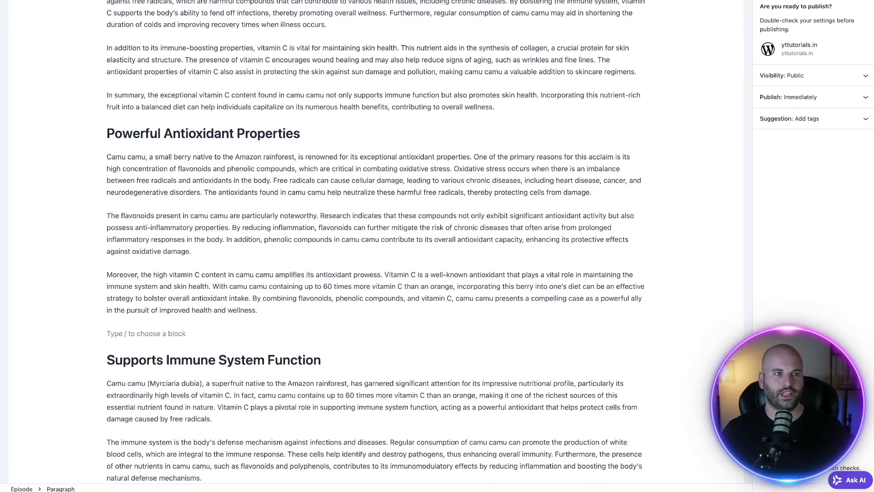
{"action": "left_click", "coordinate": [838, 0]}
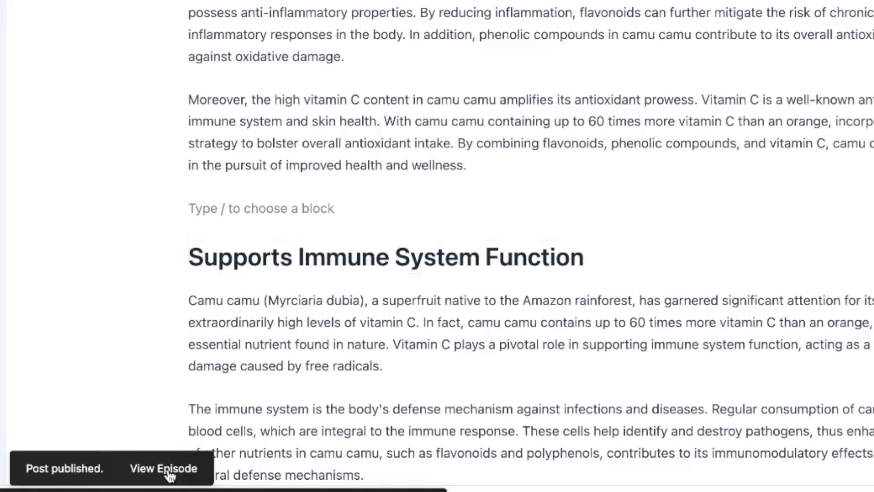
- View the published episode page and read through its article from the introduction to the later benefit sections
{"action": "left_click", "coordinate": [95, 474]}
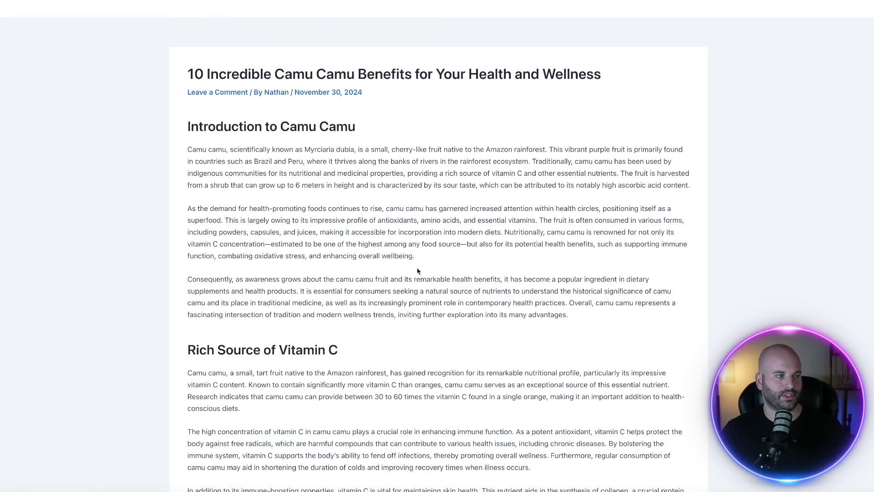
{"action": "scroll", "coordinate": [409, 251], "scroll_direction": "down", "scroll_amount": 20}
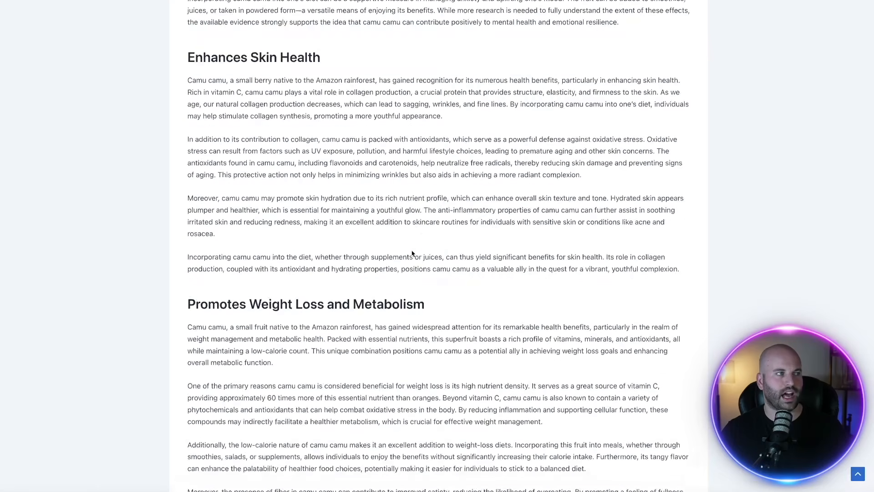
{"action": "scroll", "coordinate": [413, 253], "scroll_direction": "down", "scroll_amount": 5}
{"action": "scroll", "coordinate": [412, 250], "scroll_direction": "up", "scroll_amount": 20}
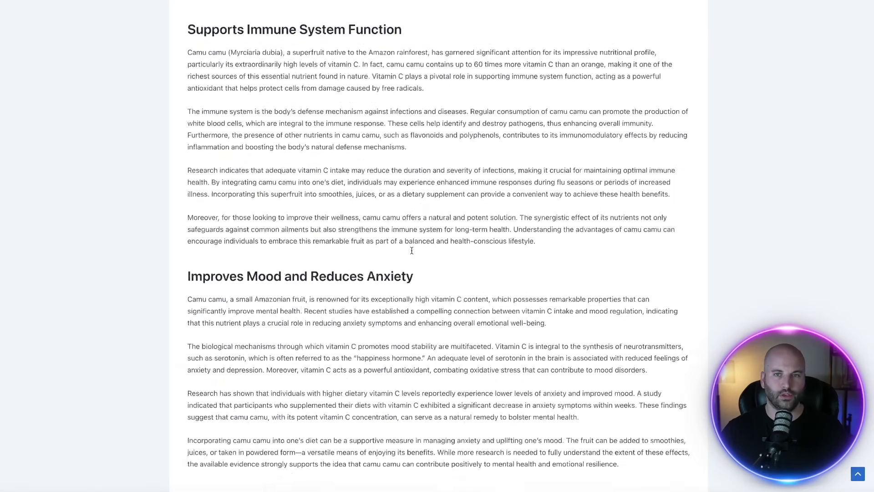
{"action": "scroll", "coordinate": [412, 251], "scroll_direction": "up", "scroll_amount": 6}
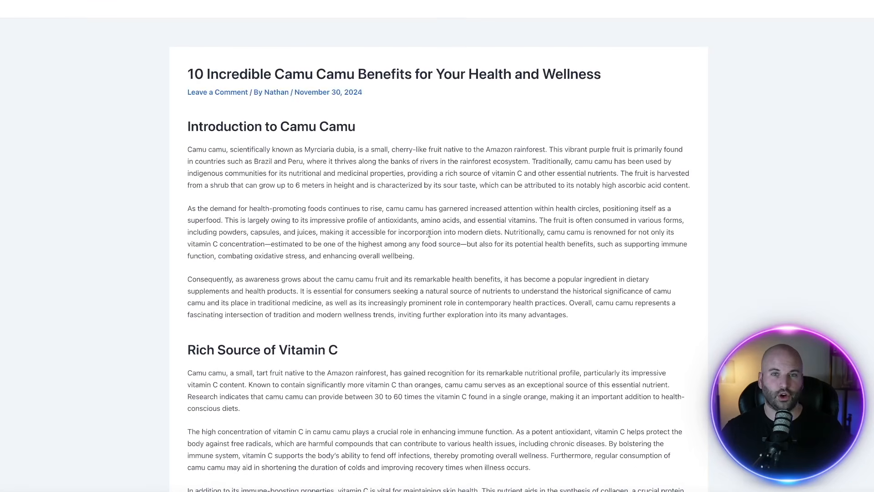
{"action": "scroll", "coordinate": [378, 49], "scroll_direction": "up", "scroll_amount": 2}
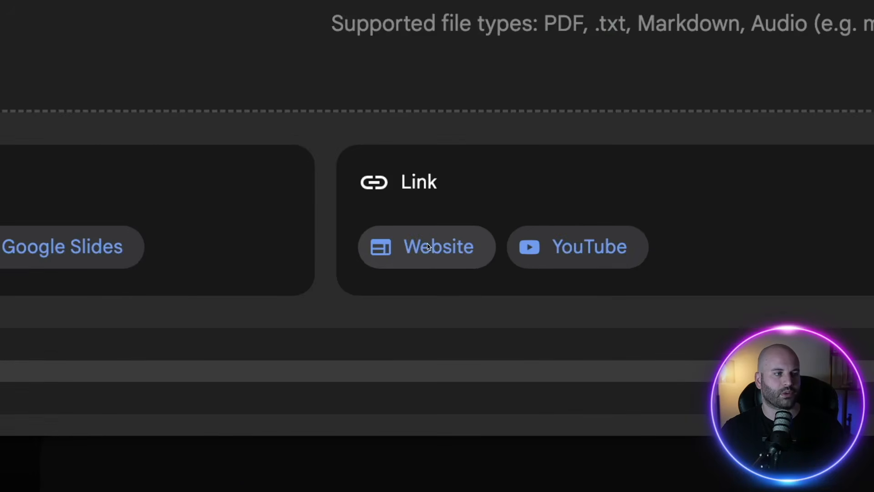
{"action": "left_click", "coordinate": [426, 249]}
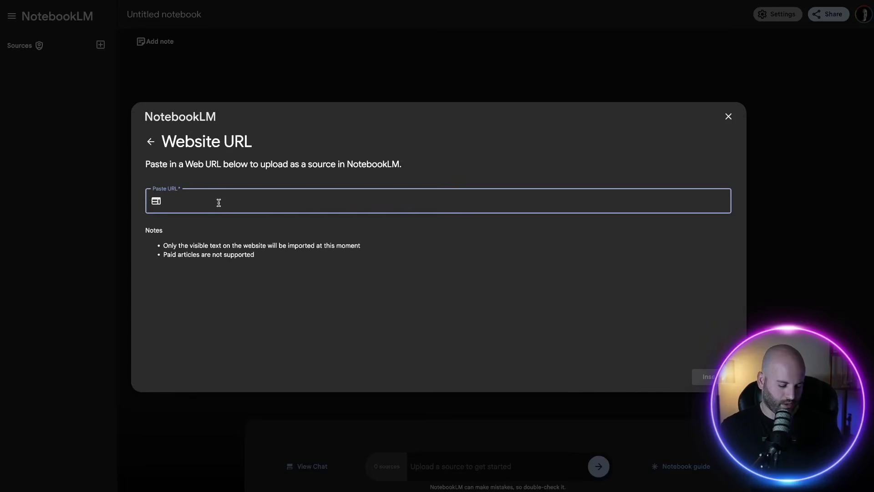
{"action": "type", "text": "https://yttutorials.in/podcast/10-incredible-camu-camu-benefits-for-your-health-and-wellness/"}
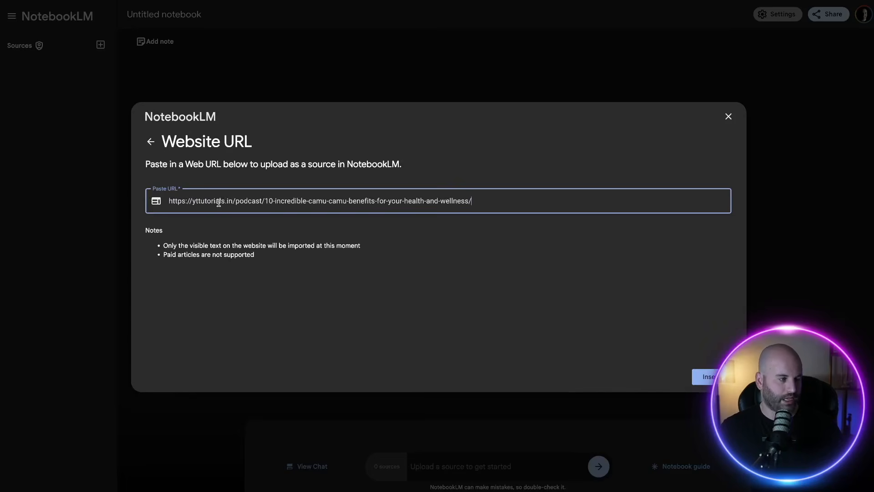
{"action": "left_click", "coordinate": [710, 377]}
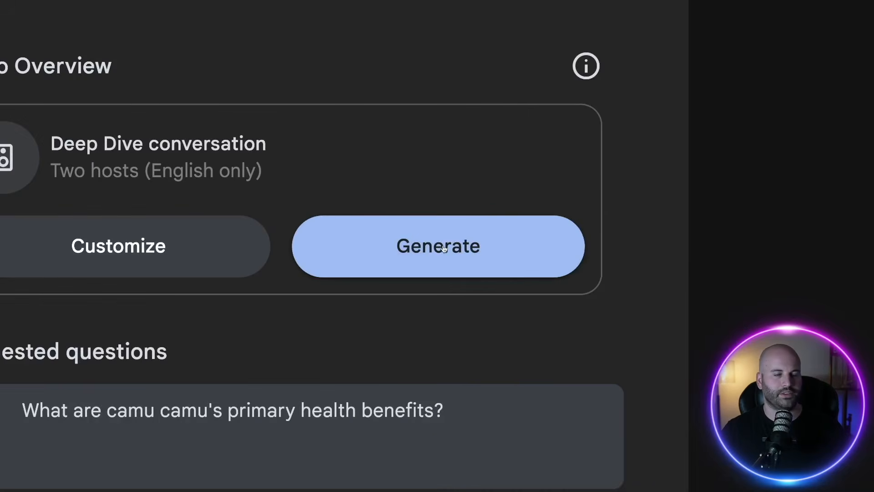
{"action": "left_click", "coordinate": [444, 247]}
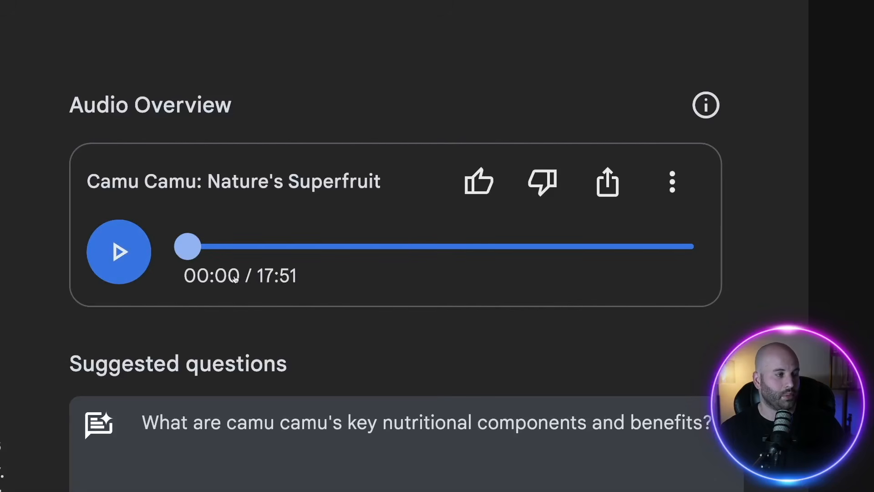
- Listen to the generated audio overview at the start and further in, pause it, and open its options for downloading
{"action": "left_click", "coordinate": [130, 256]}
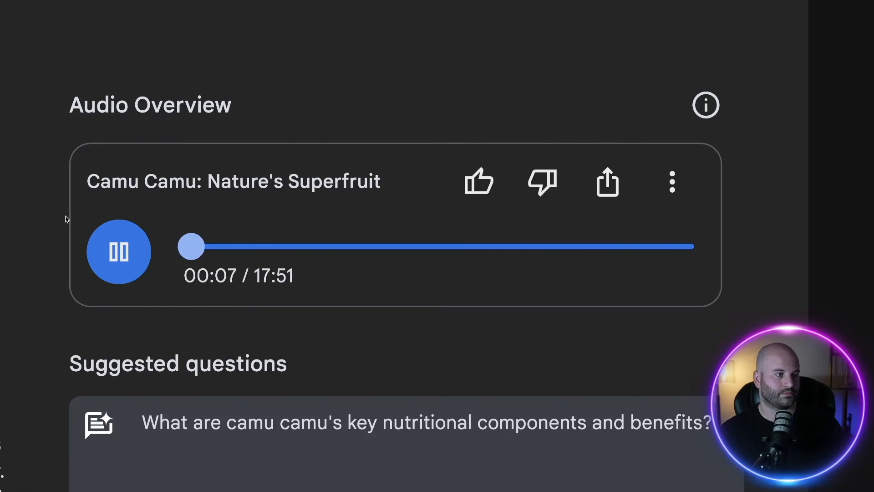
{"action": "left_click", "coordinate": [284, 248]}
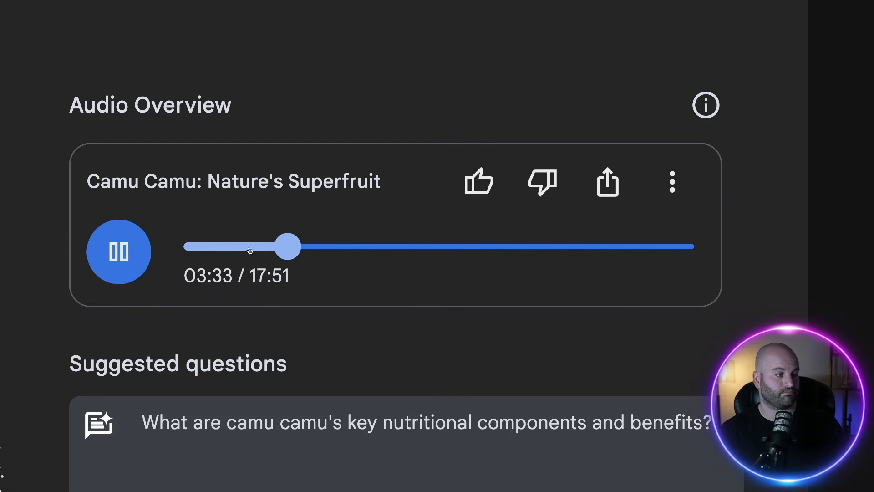
{"action": "left_click", "coordinate": [124, 256]}
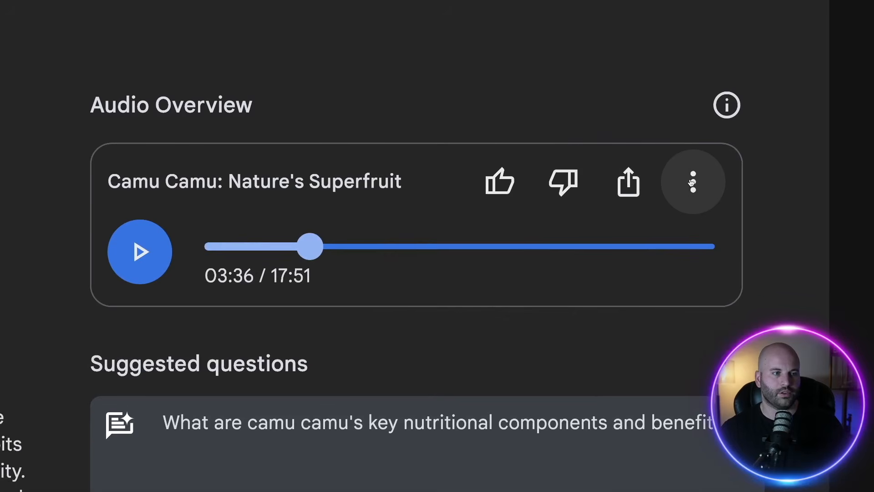
{"action": "left_click", "coordinate": [669, 182]}
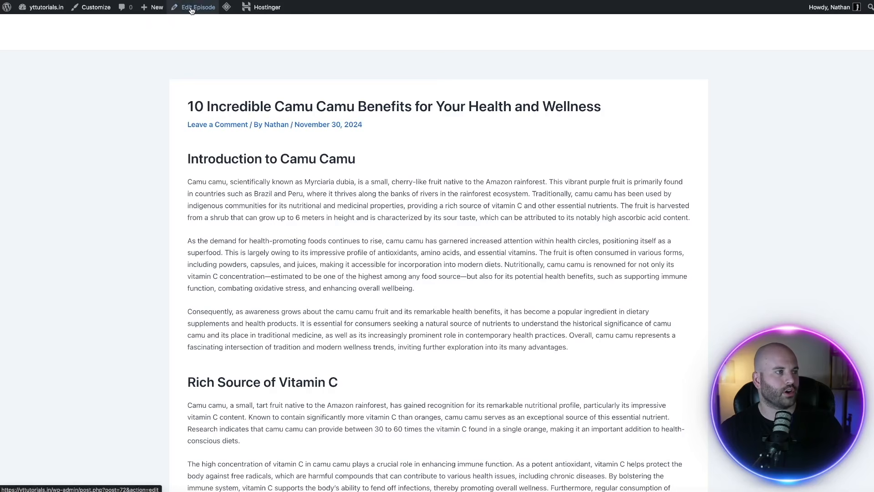
- Return to the WordPress episode, edit it, and upload Camu-Camu_-Natures-Superfruit-1.wav as the episode file in the podcast episode details
{"action": "left_click", "coordinate": [194, 9]}
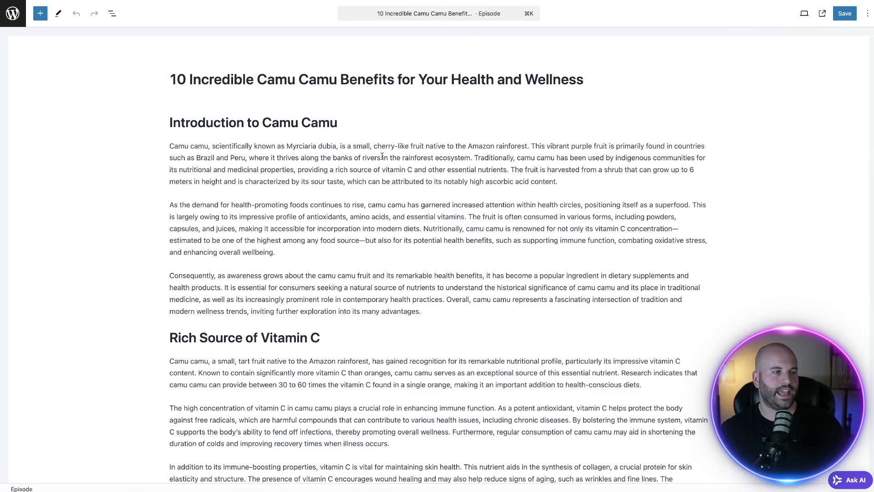
{"action": "scroll", "coordinate": [306, 178], "scroll_direction": "down", "scroll_amount": 20}
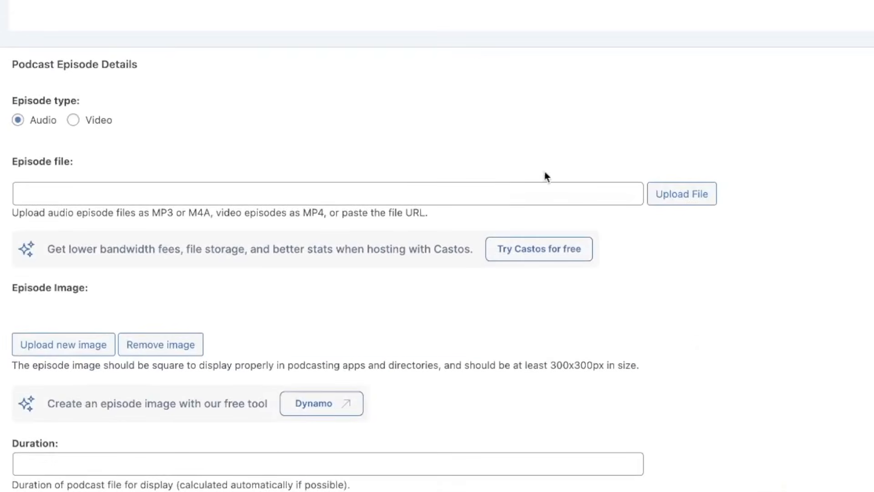
{"action": "left_click", "coordinate": [675, 201]}
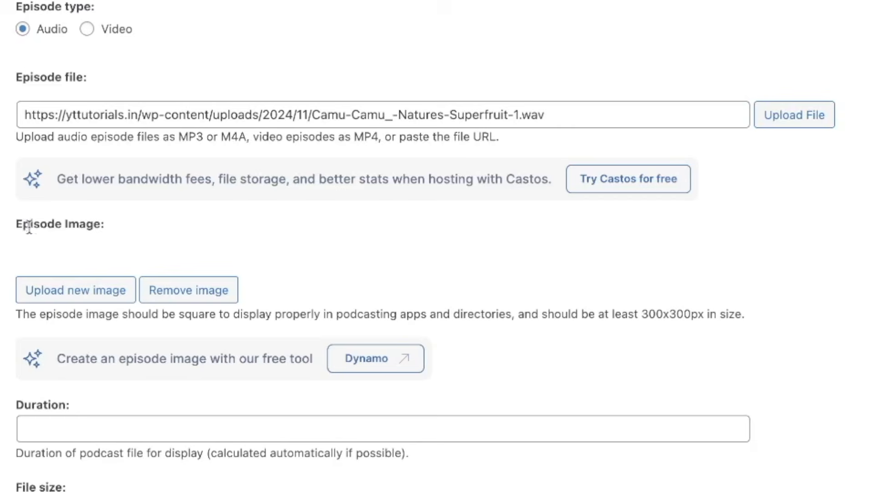
- Set health-hacks-unleashed.png from the media library as the podcast episode's image
{"action": "left_click_drag", "start_coordinate": [29, 227], "coordinate": [142, 228]}
{"action": "left_click", "coordinate": [142, 230]}
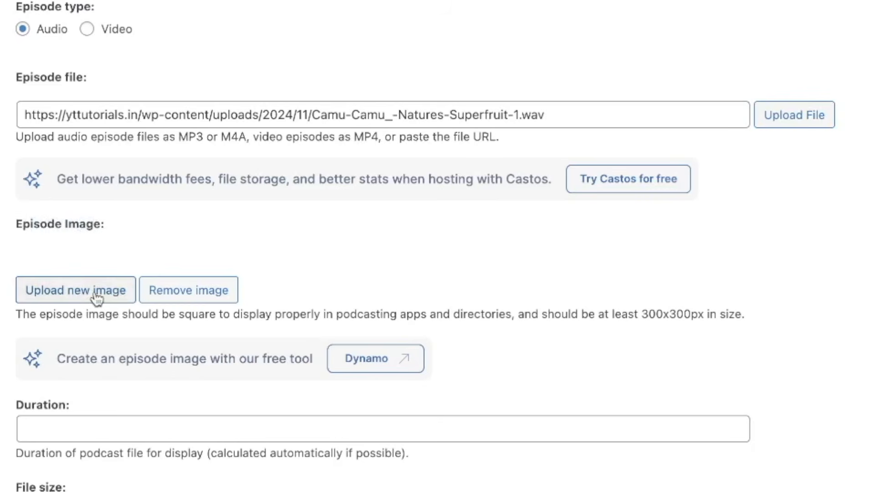
{"action": "left_click", "coordinate": [96, 297]}
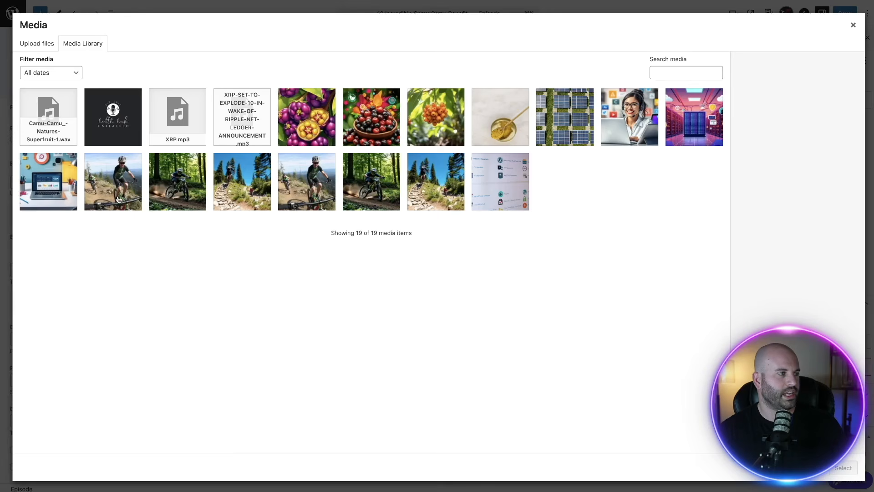
{"action": "left_click", "coordinate": [137, 129]}
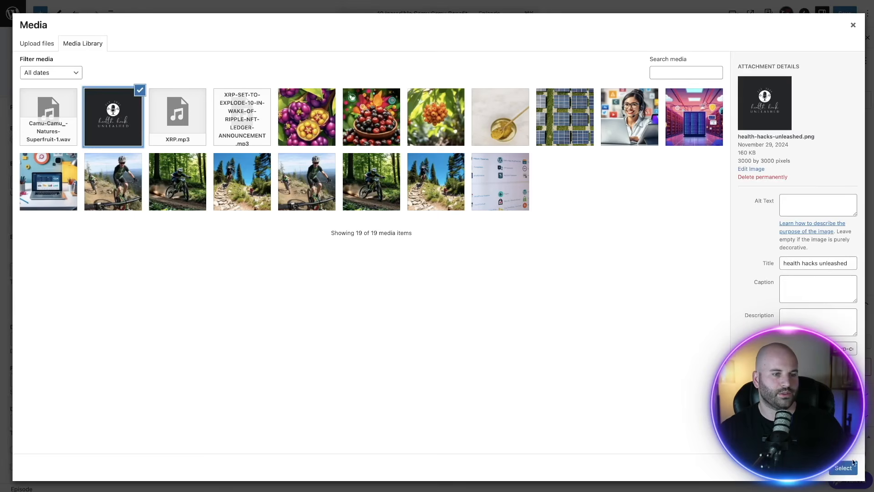
{"action": "left_click", "coordinate": [843, 467]}
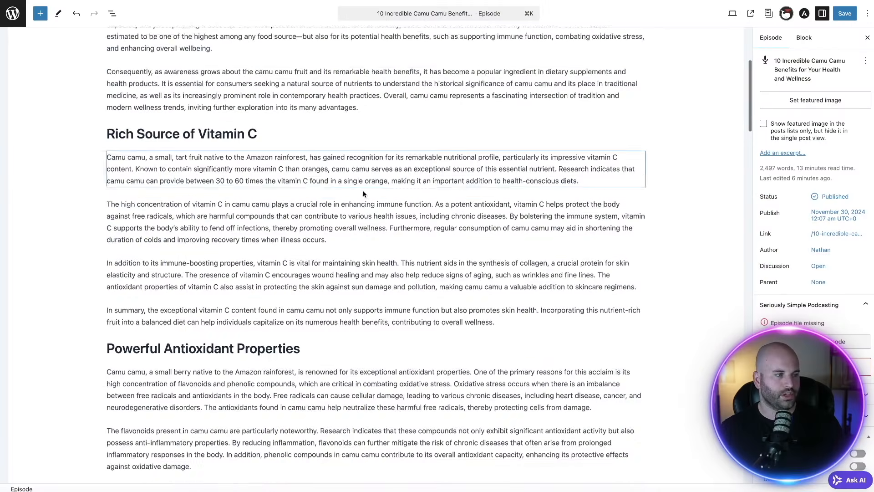
- Insert a Link Amazon product(s) block directly above the "Improves Mood and Reduces Anxiety" heading
{"action": "scroll", "coordinate": [362, 194], "scroll_direction": "down", "scroll_amount": 5}
{"action": "scroll", "coordinate": [361, 191], "scroll_direction": "down", "scroll_amount": 13}
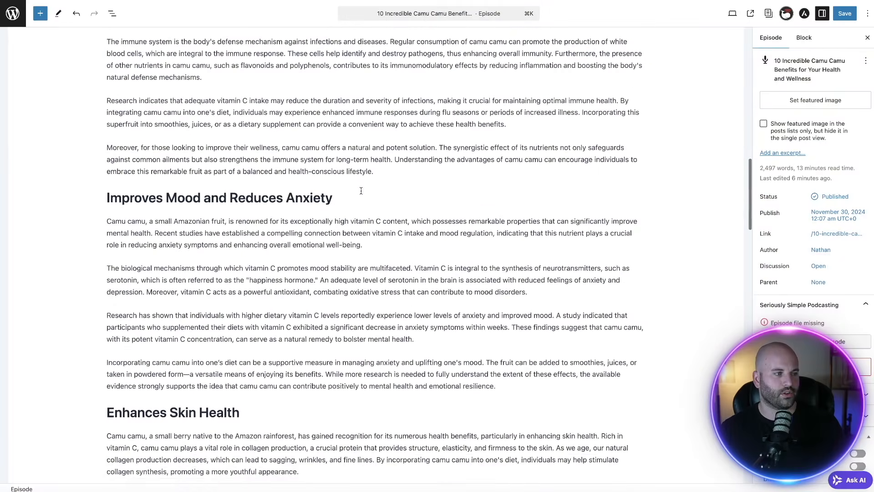
{"action": "scroll", "coordinate": [361, 191], "scroll_direction": "up", "scroll_amount": 2}
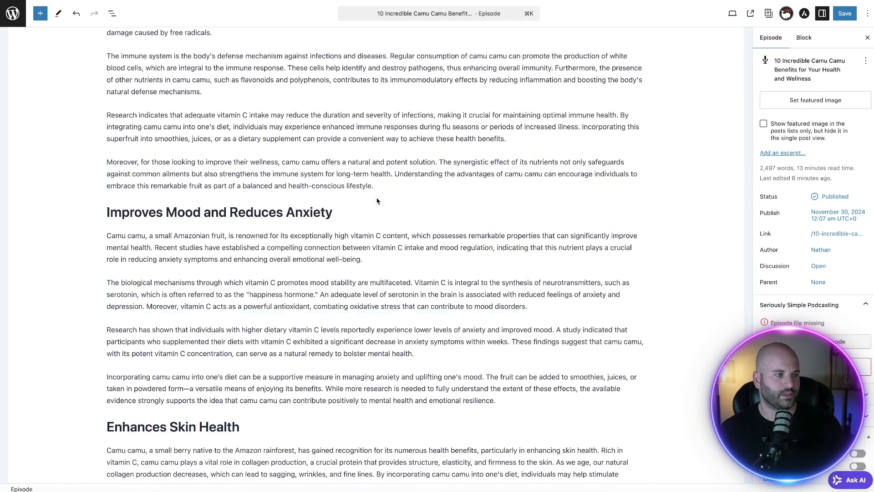
{"action": "mouse_move", "coordinate": [377, 199]}
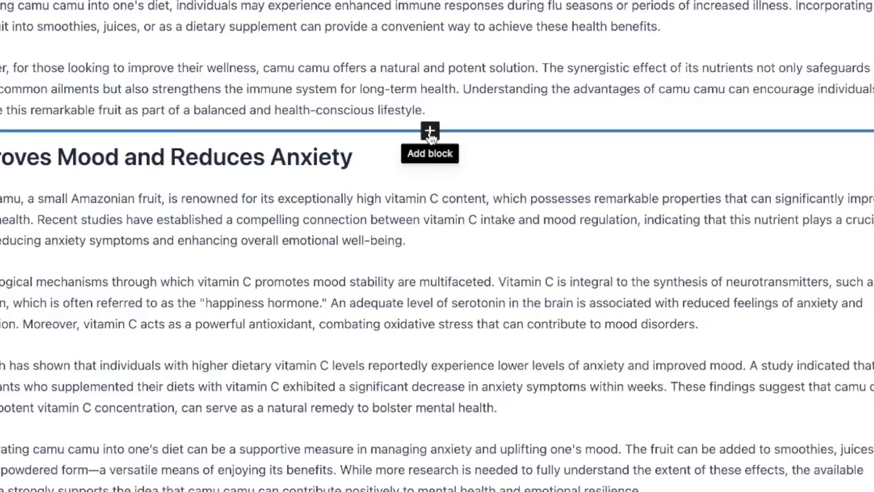
{"action": "left_click", "coordinate": [429, 132]}
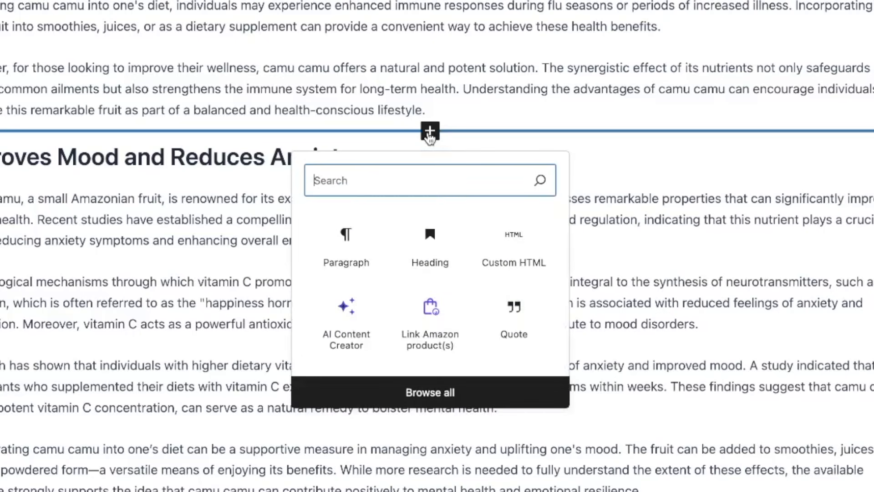
{"action": "left_click", "coordinate": [432, 314]}
- Lay out the Amazon block as a Multiple Product List whose products are added manually rather than from best-sellers
{"action": "scroll", "coordinate": [293, 255], "scroll_direction": "down", "scroll_amount": 5}
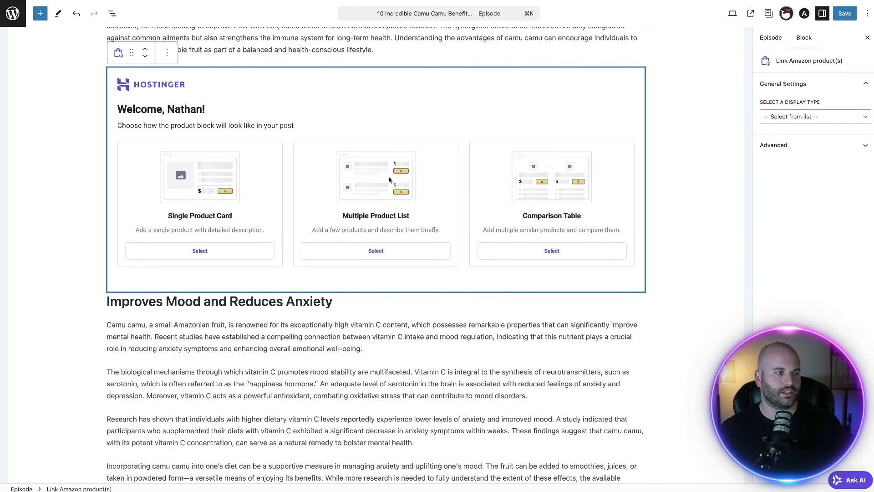
{"action": "left_click", "coordinate": [383, 256]}
{"action": "scroll", "coordinate": [384, 254], "scroll_direction": "up", "scroll_amount": 2}
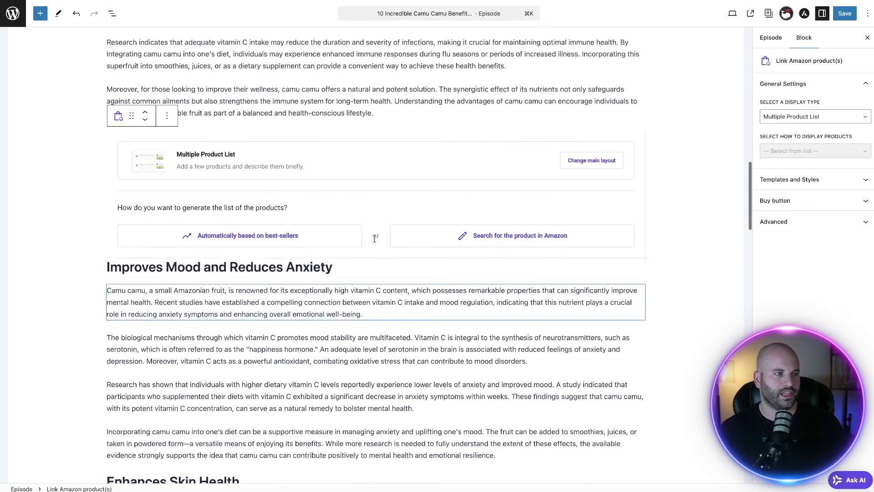
{"action": "left_click", "coordinate": [516, 242]}
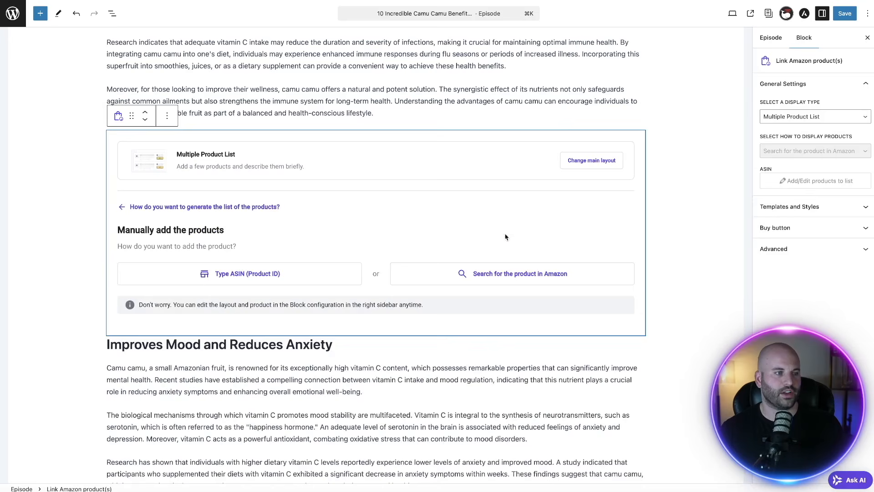
- Search Amazon for "camu camu" products for the product list
{"action": "scroll", "coordinate": [505, 237], "scroll_direction": "down", "scroll_amount": 1}
{"action": "left_click", "coordinate": [518, 243]}
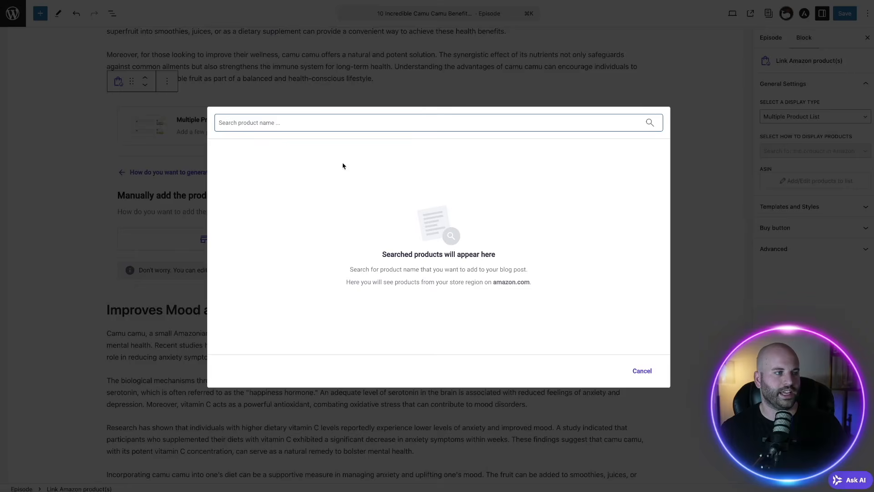
{"action": "type", "text": "ca"}
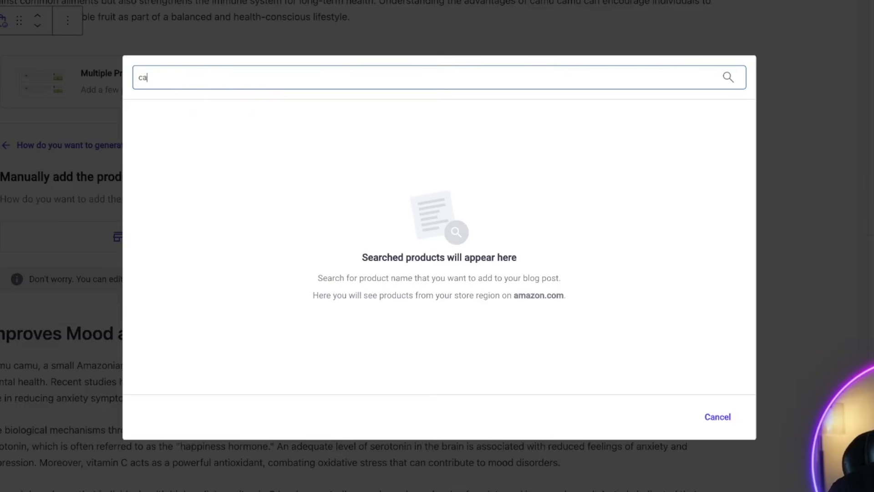
{"action": "type", "text": "mu camu"}
{"action": "key", "text": "Return"}
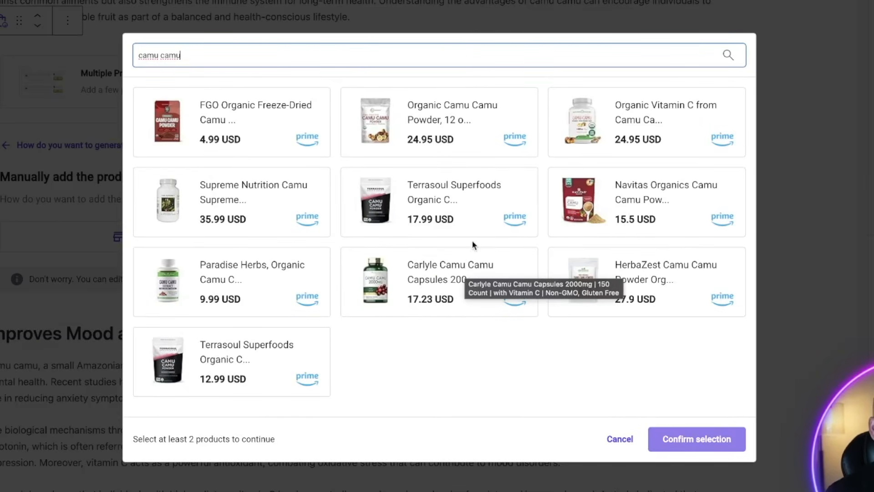
- Select the first six camu camu search results, from FGO Organic Freeze-Dried through Navitas Organics, and confirm the selection
{"action": "left_click", "coordinate": [272, 120]}
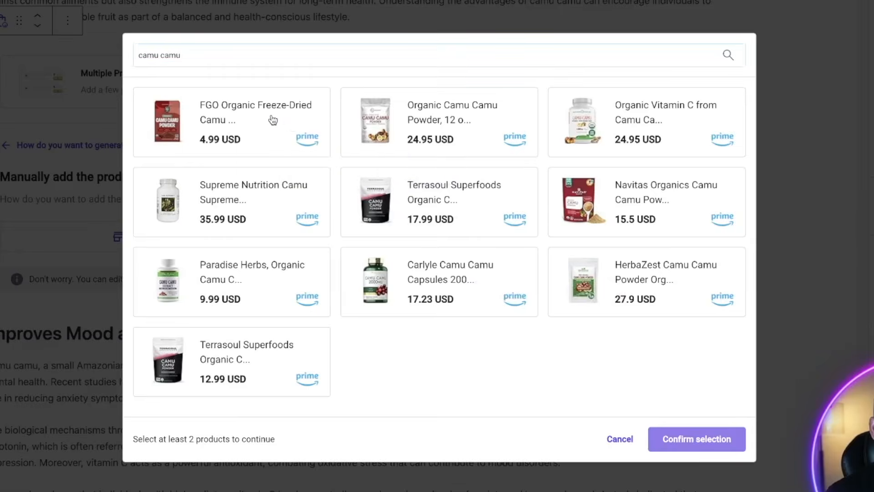
{"action": "left_click", "coordinate": [408, 121]}
{"action": "left_click", "coordinate": [655, 120]}
{"action": "left_click", "coordinate": [265, 179]}
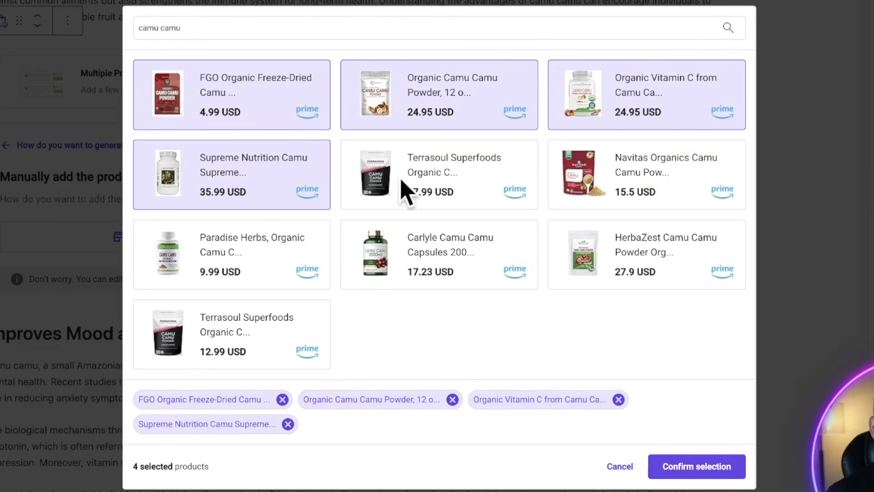
{"action": "left_click", "coordinate": [402, 182]}
{"action": "left_click", "coordinate": [619, 174]}
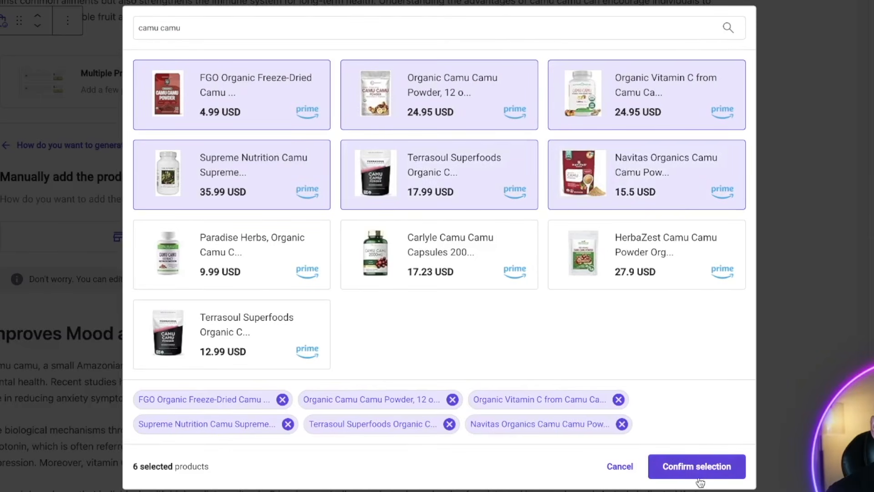
{"action": "left_click", "coordinate": [693, 467]}
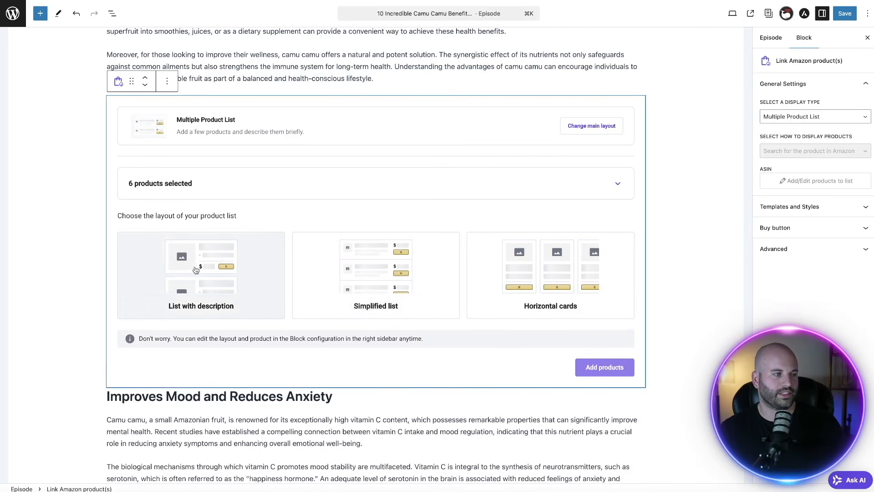
- Choose the List with description layout for the six selected products and add them to the Amazon block
{"action": "left_click", "coordinate": [209, 269]}
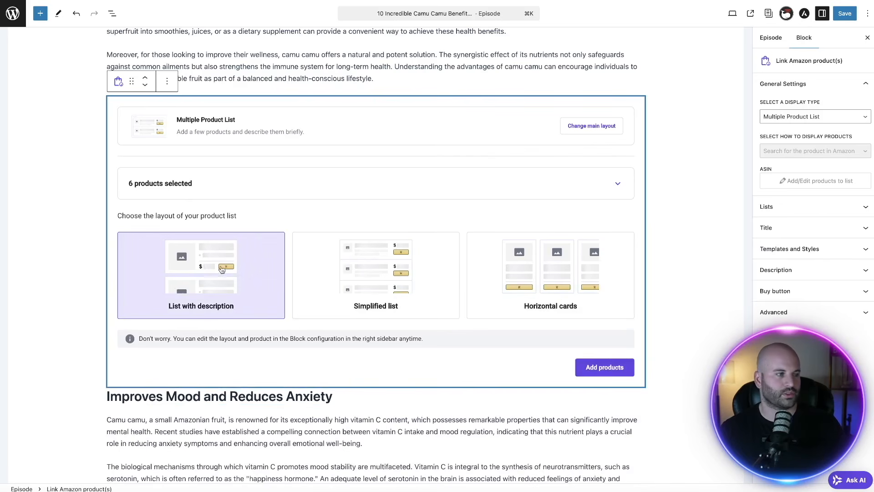
{"action": "left_click", "coordinate": [601, 370]}
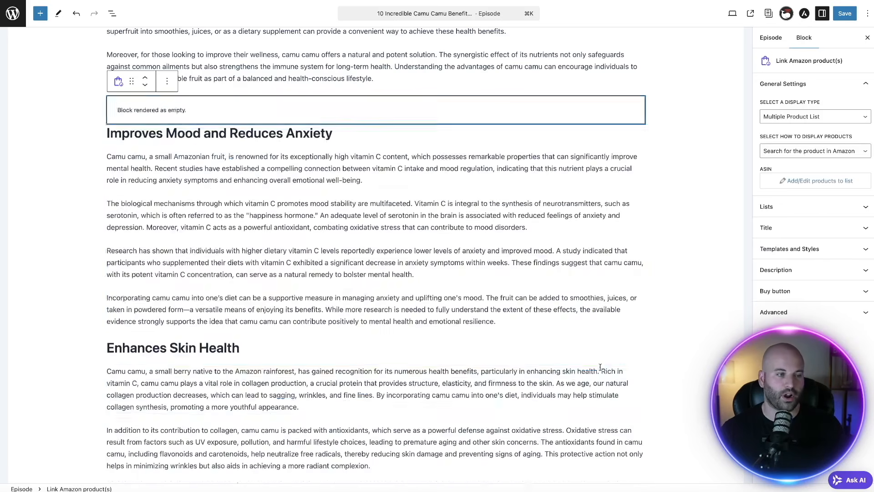
{"action": "scroll", "coordinate": [359, 154], "scroll_direction": "down", "scroll_amount": 6}
{"action": "scroll", "coordinate": [361, 160], "scroll_direction": "down", "scroll_amount": 5}
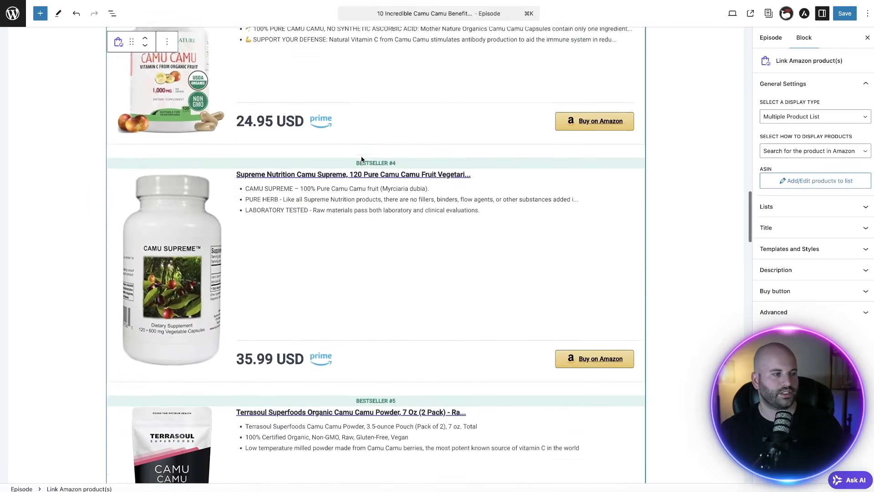
{"action": "scroll", "coordinate": [361, 156], "scroll_direction": "down", "scroll_amount": 5}
{"action": "scroll", "coordinate": [363, 159], "scroll_direction": "up", "scroll_amount": 17}
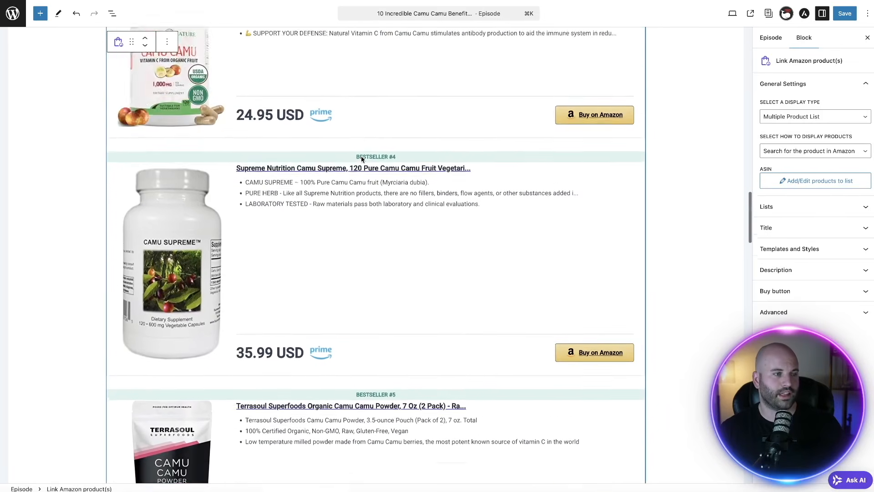
{"action": "scroll", "coordinate": [363, 159], "scroll_direction": "up", "scroll_amount": 3}
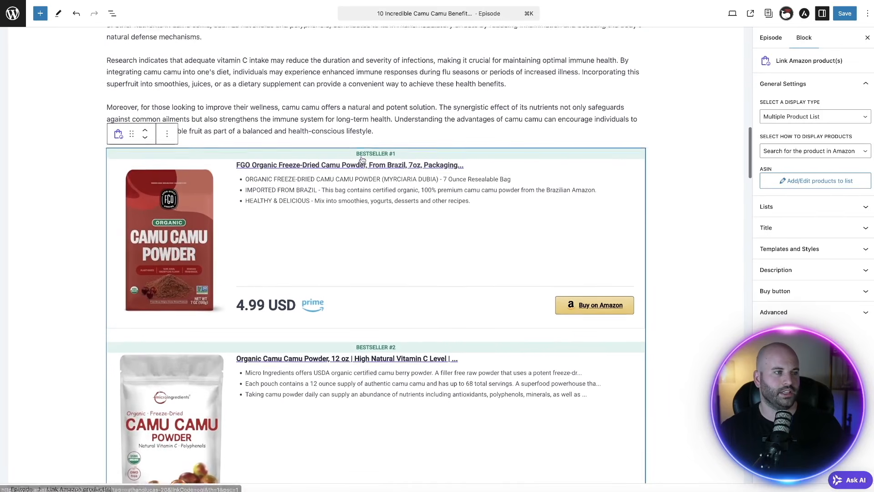
{"action": "scroll", "coordinate": [361, 156], "scroll_direction": "down", "scroll_amount": 2}
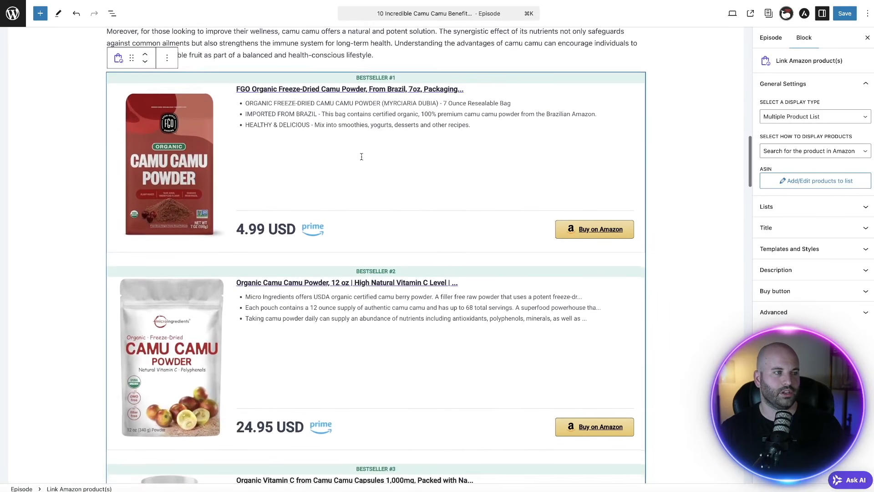
- Turn off the Display Bestseller # option for the Amazon product list
{"action": "left_click", "coordinate": [845, 209]}
{"action": "left_click", "coordinate": [801, 226]}
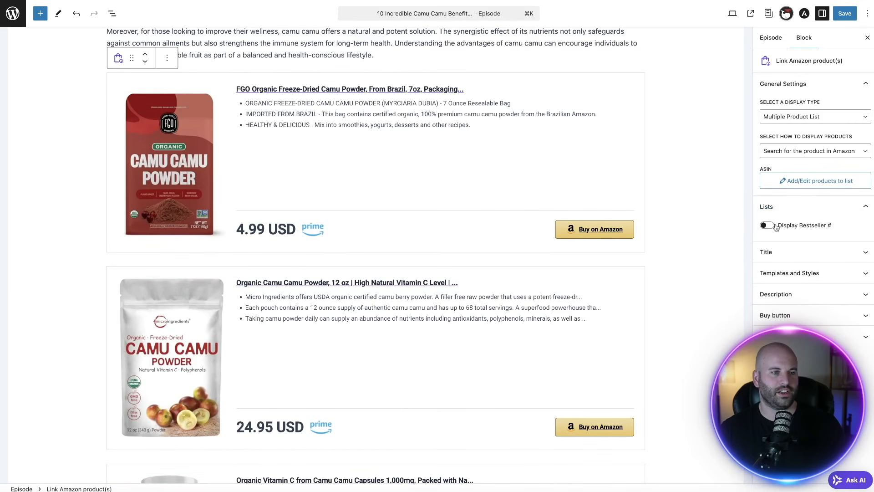
{"action": "left_click", "coordinate": [864, 208]}
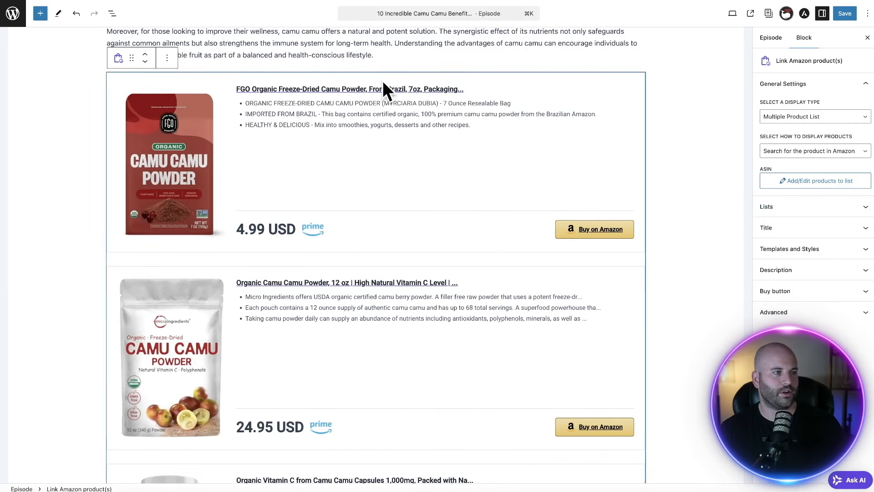
- Check the product list without bestseller labels, and save the episode and open its published page
{"action": "scroll", "coordinate": [372, 156], "scroll_direction": "down", "scroll_amount": 4}
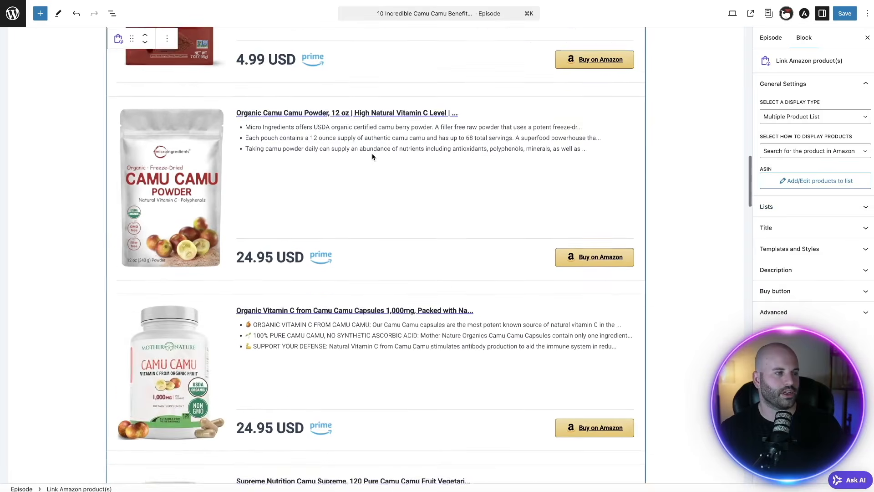
{"action": "scroll", "coordinate": [372, 157], "scroll_direction": "down", "scroll_amount": 12}
{"action": "scroll", "coordinate": [372, 157], "scroll_direction": "up", "scroll_amount": 6}
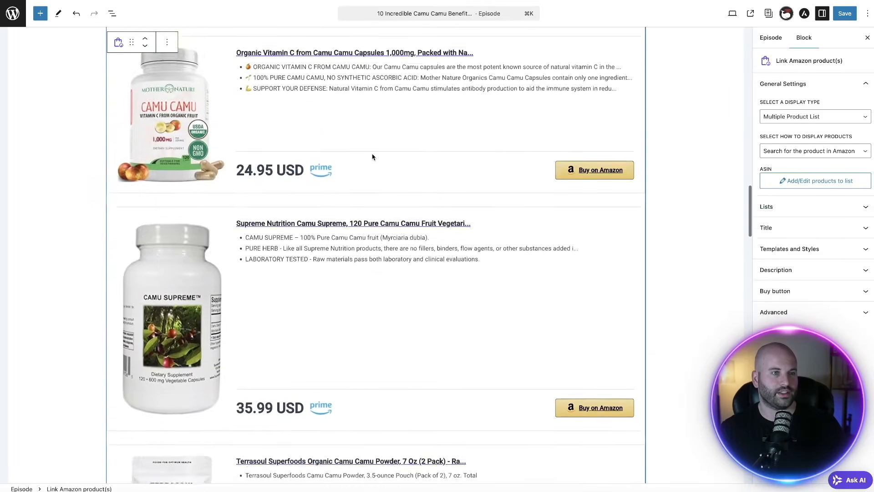
{"action": "scroll", "coordinate": [372, 156], "scroll_direction": "up", "scroll_amount": 6}
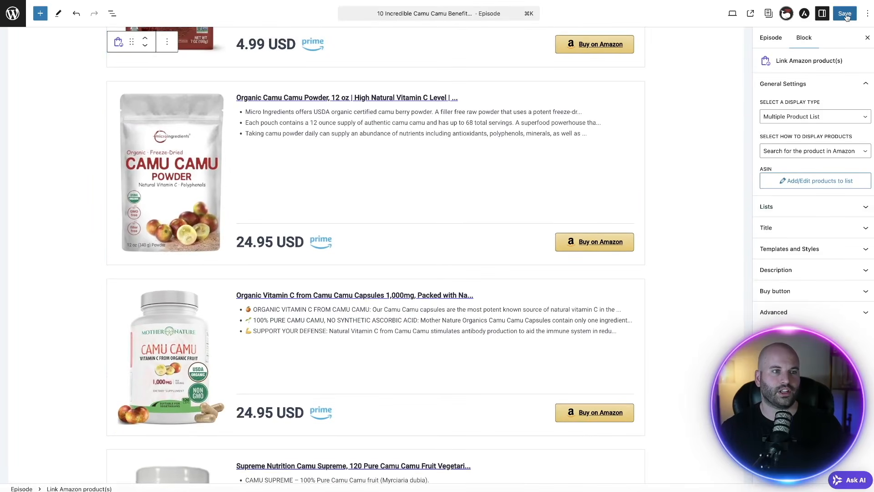
{"action": "left_click", "coordinate": [845, 14]}
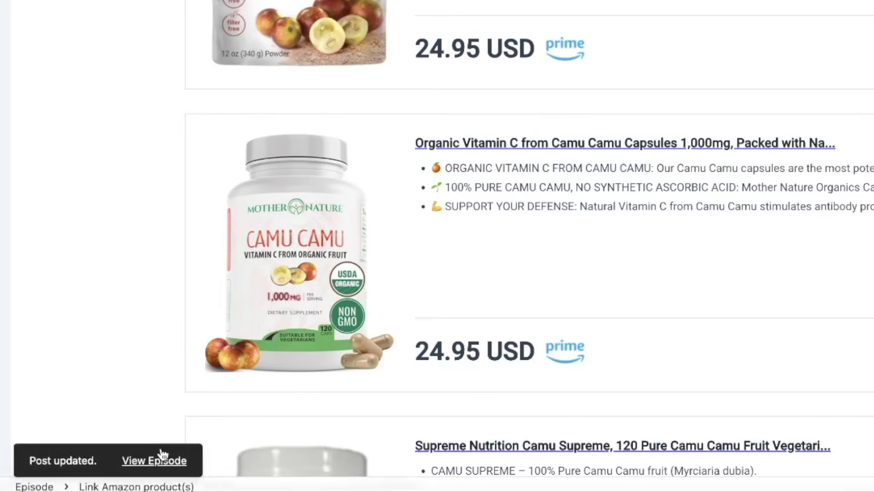
{"action": "left_click", "coordinate": [169, 461]}
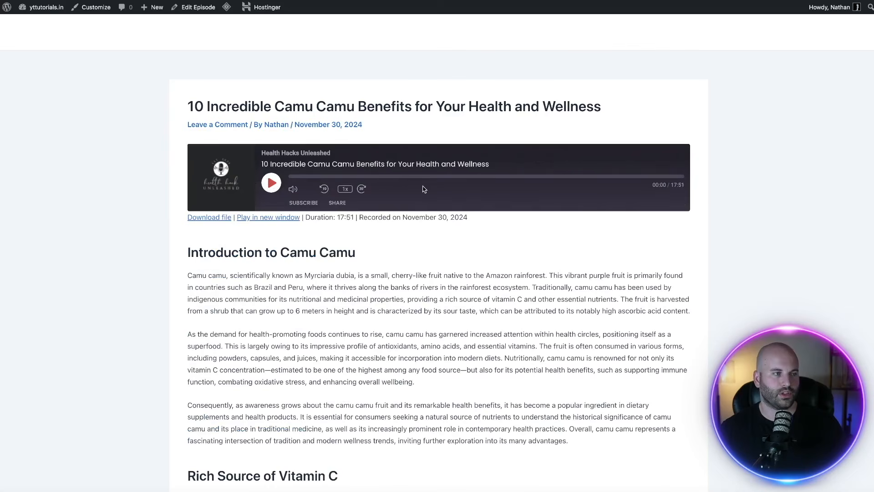
- Examine the published camu camu episode from the audio player through the article to the Amazon product list with its buy buttons
{"action": "scroll", "coordinate": [383, 197], "scroll_direction": "down", "scroll_amount": 3}
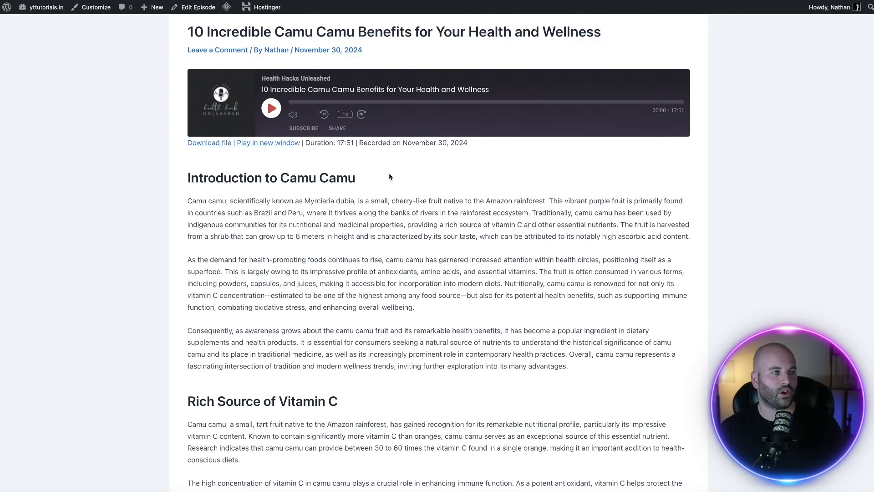
{"action": "scroll", "coordinate": [389, 177], "scroll_direction": "down", "scroll_amount": 20}
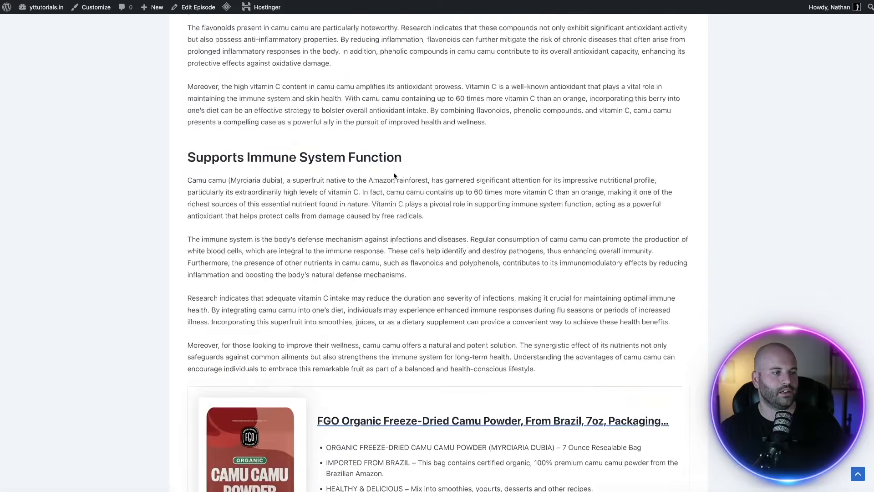
{"action": "scroll", "coordinate": [394, 176], "scroll_direction": "down", "scroll_amount": 14}
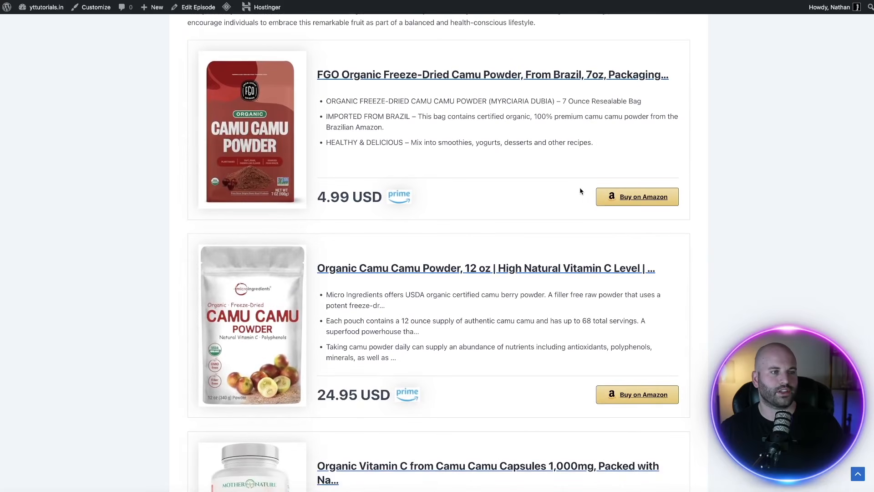
{"action": "scroll", "coordinate": [580, 191], "scroll_direction": "down", "scroll_amount": 20}
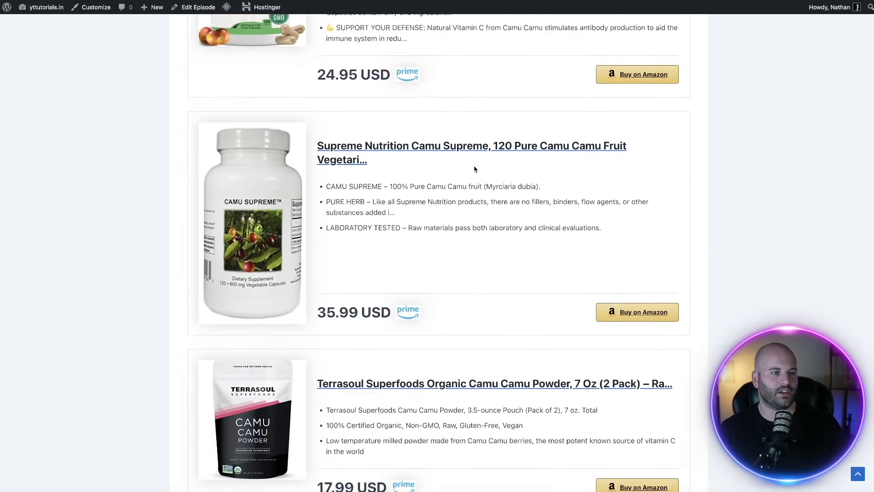
{"action": "scroll", "coordinate": [474, 169], "scroll_direction": "down", "scroll_amount": 3}
{"action": "scroll", "coordinate": [483, 191], "scroll_direction": "down", "scroll_amount": 4}
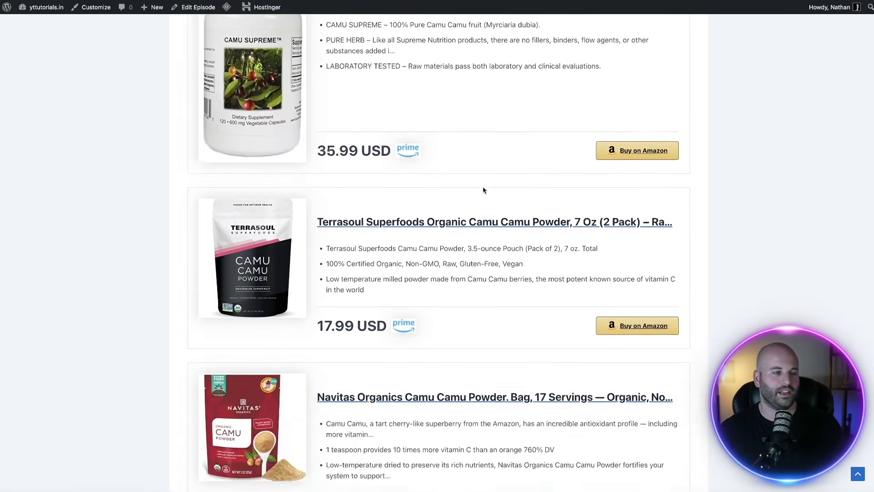
{"action": "scroll", "coordinate": [483, 191], "scroll_direction": "down", "scroll_amount": 15}
{"action": "scroll", "coordinate": [483, 190], "scroll_direction": "up", "scroll_amount": 20}
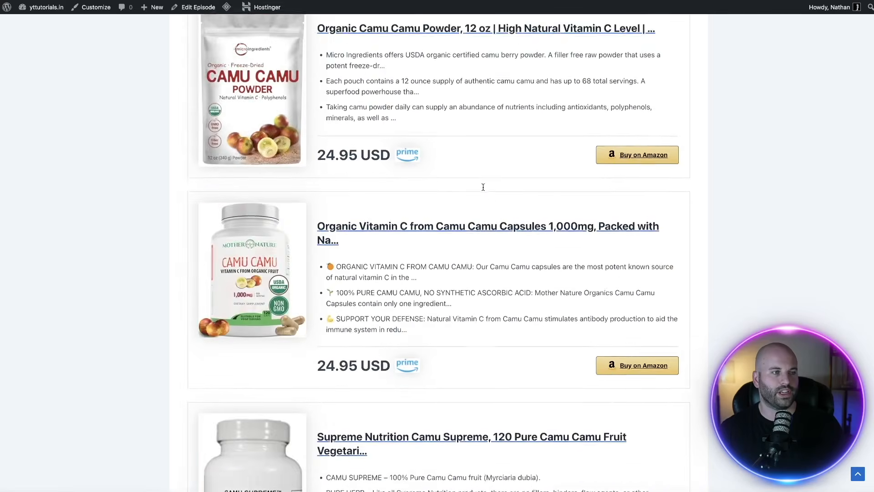
{"action": "scroll", "coordinate": [484, 187], "scroll_direction": "up", "scroll_amount": 15}
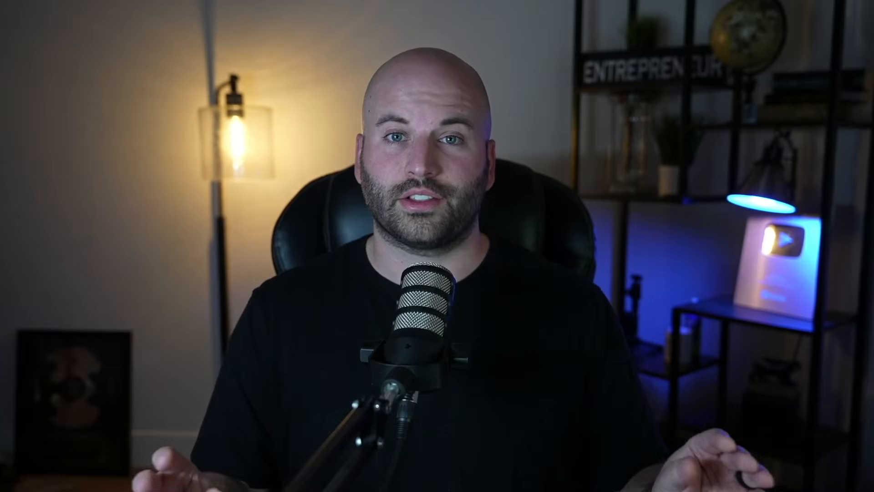